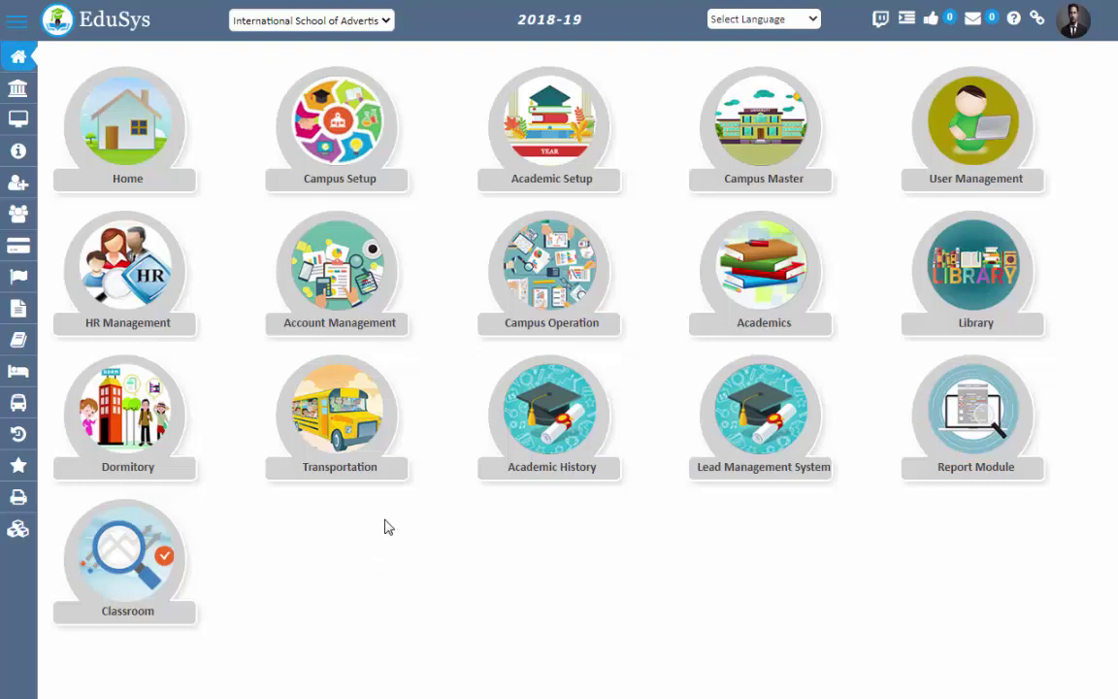
Step: Open the Assignment Types Setup in the Academic Settings of Campus Master's Application Master
left_click(762, 148)
left_click(163, 160)
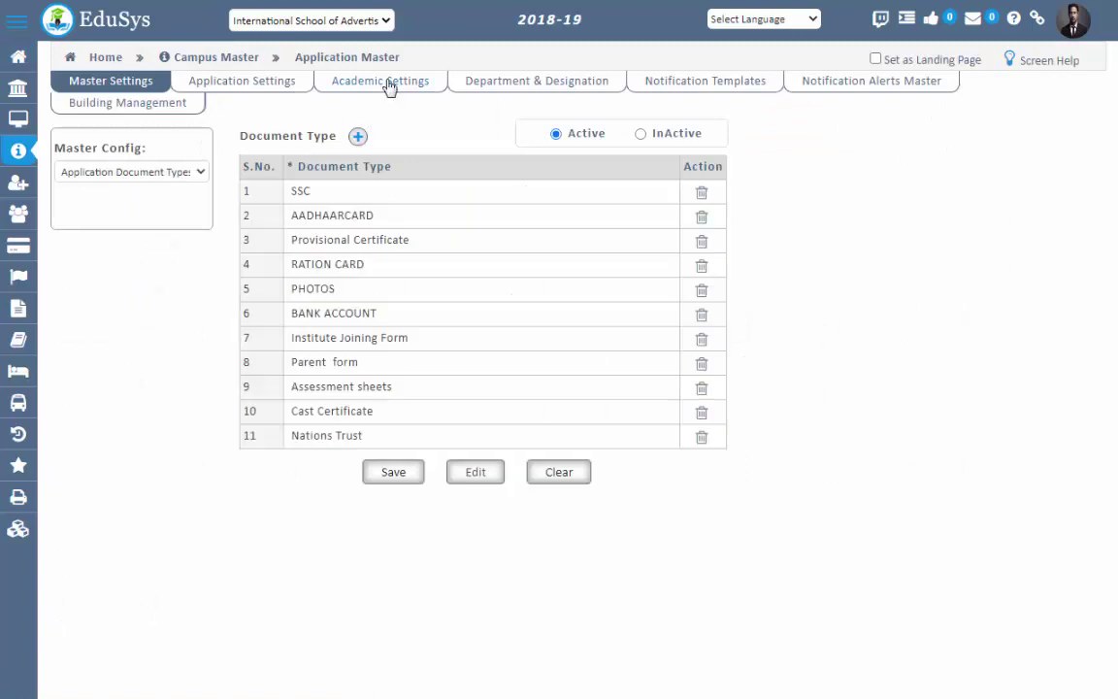
left_click(389, 88)
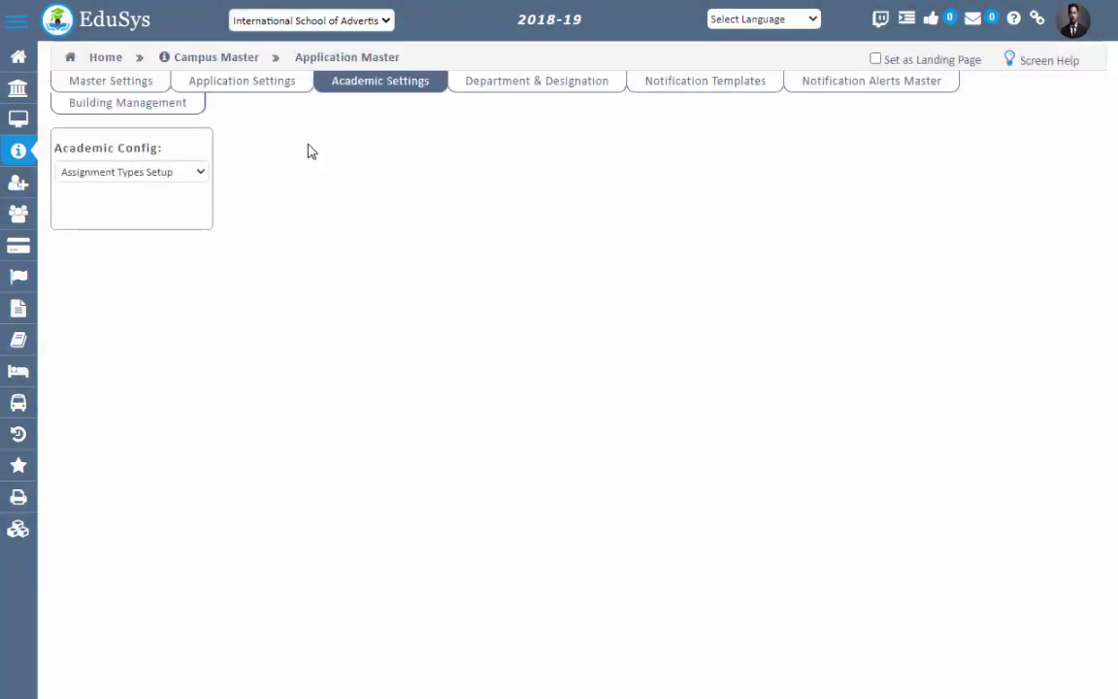
left_click(156, 171)
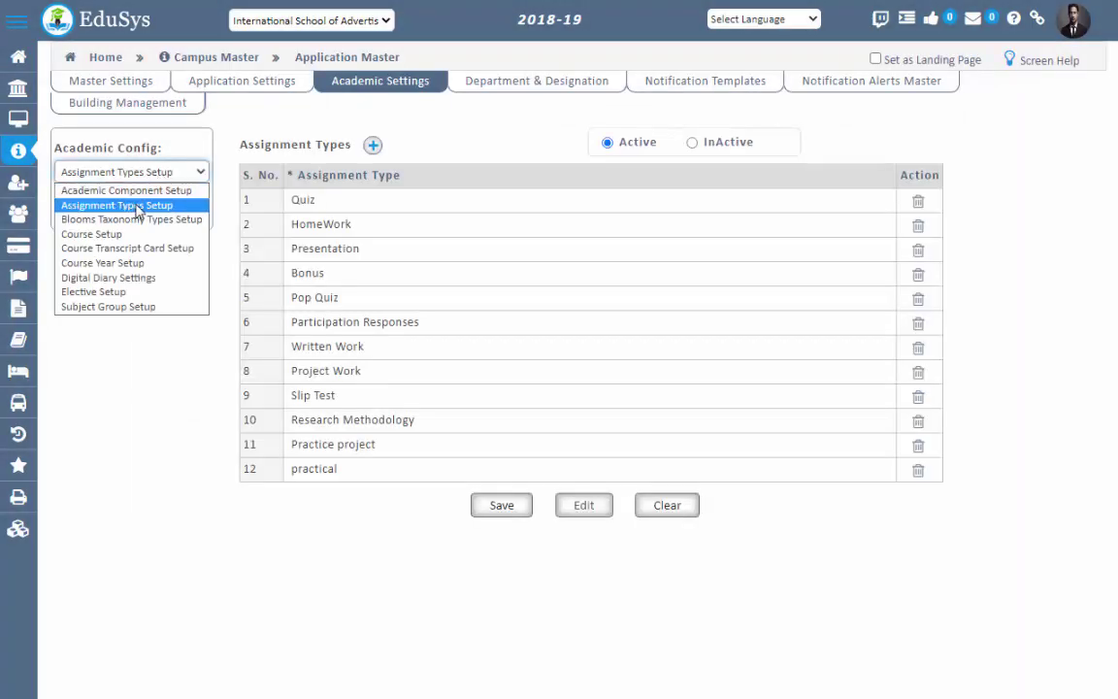
left_click(170, 206)
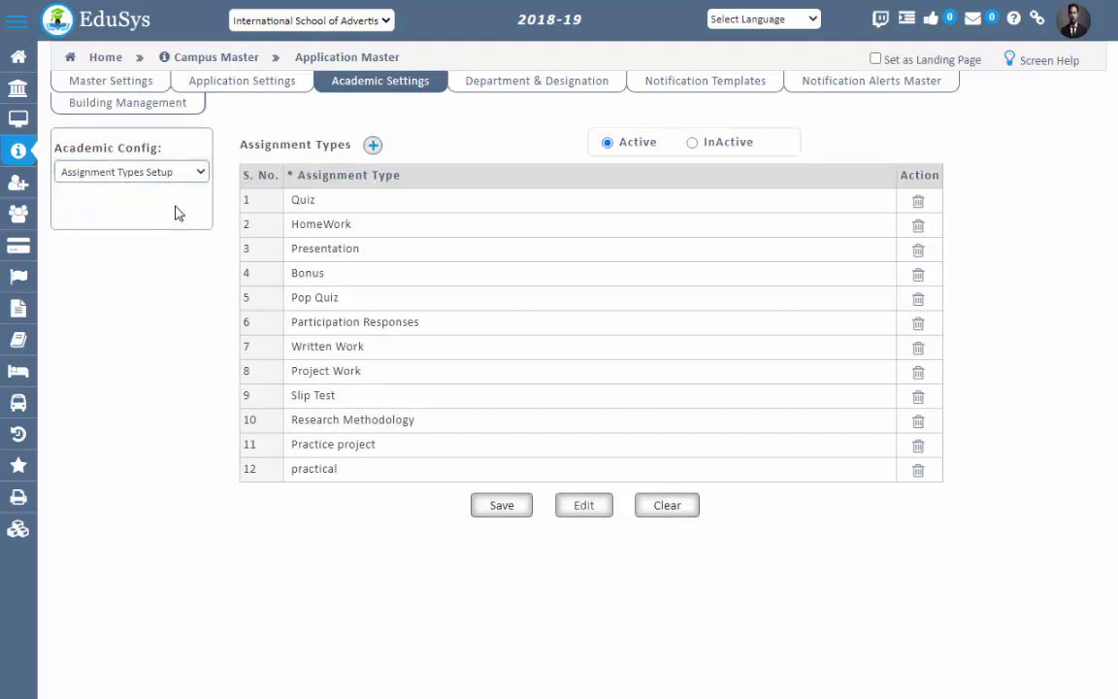
Step: Add an assignment type named Practice Test and save it
left_click(372, 144)
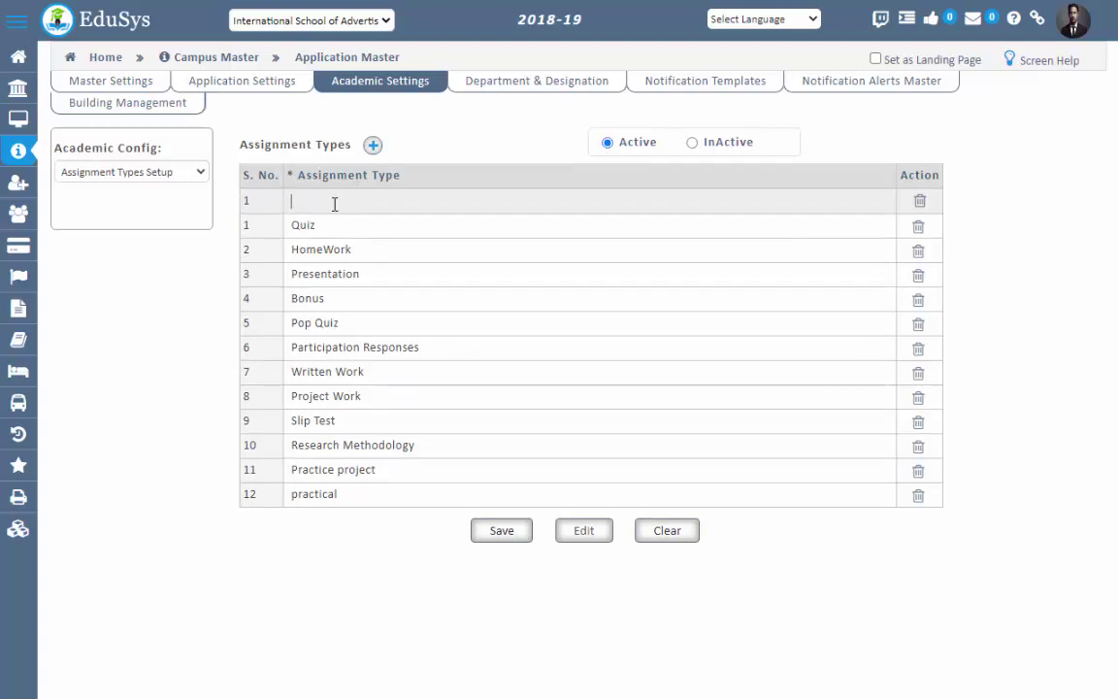
type("Practice Test")
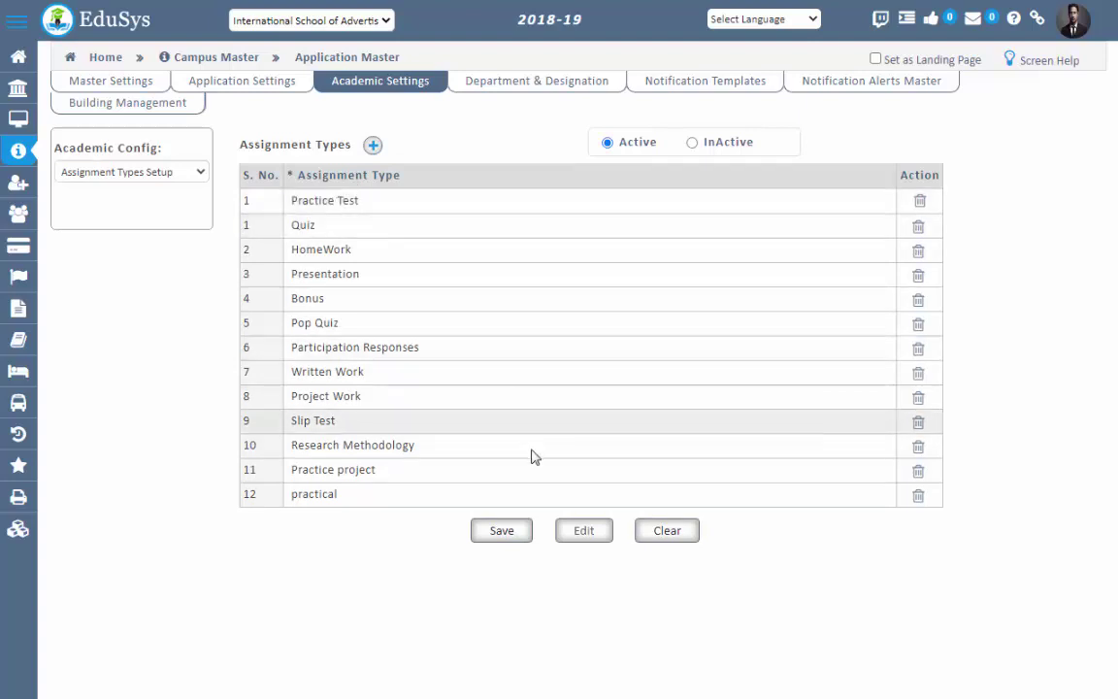
left_click(509, 524)
left_click(528, 294)
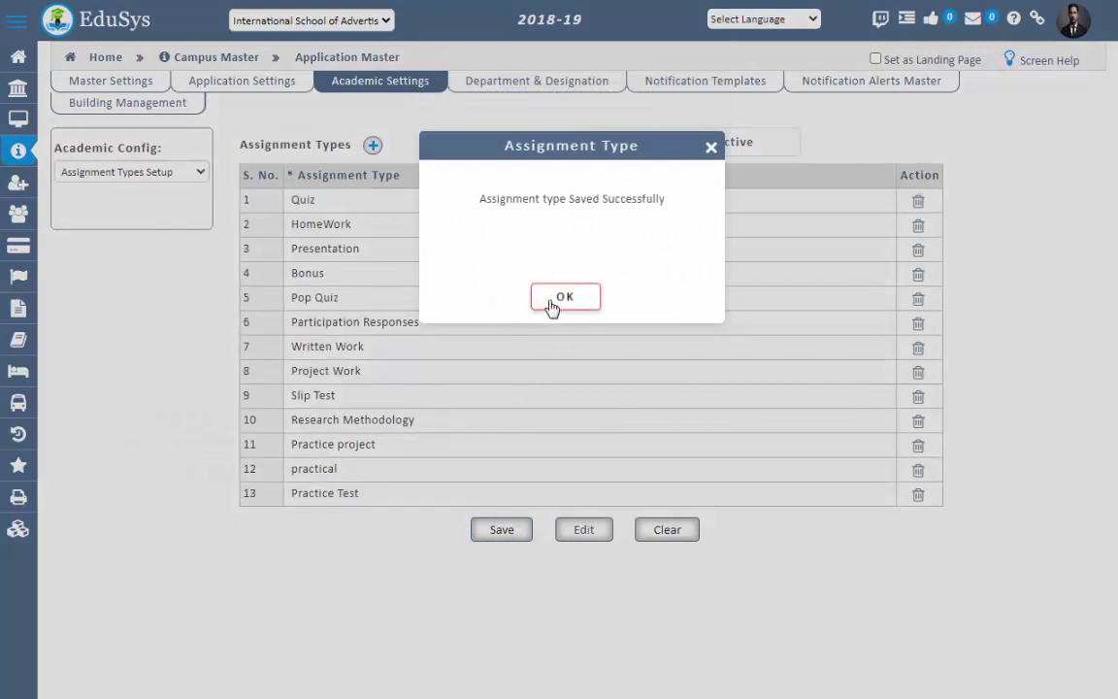
left_click(570, 296)
left_click_drag(419, 491, 280, 511)
left_click(304, 534)
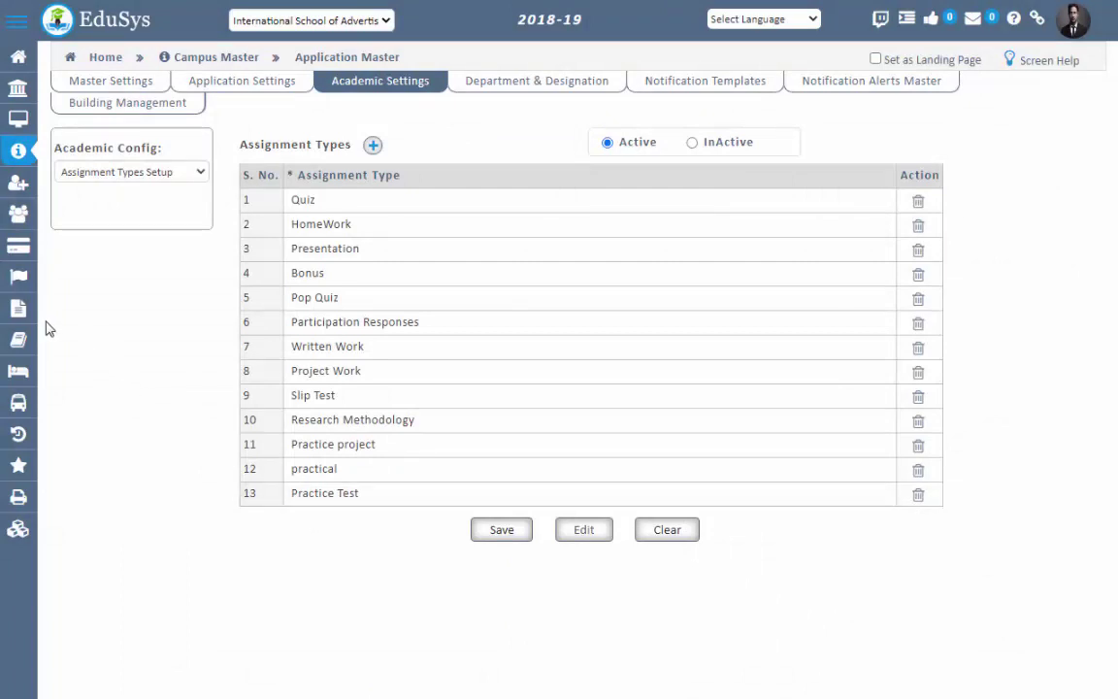
Step: Open the Assignments Details page of the Academics module
mouse_move(14, 307)
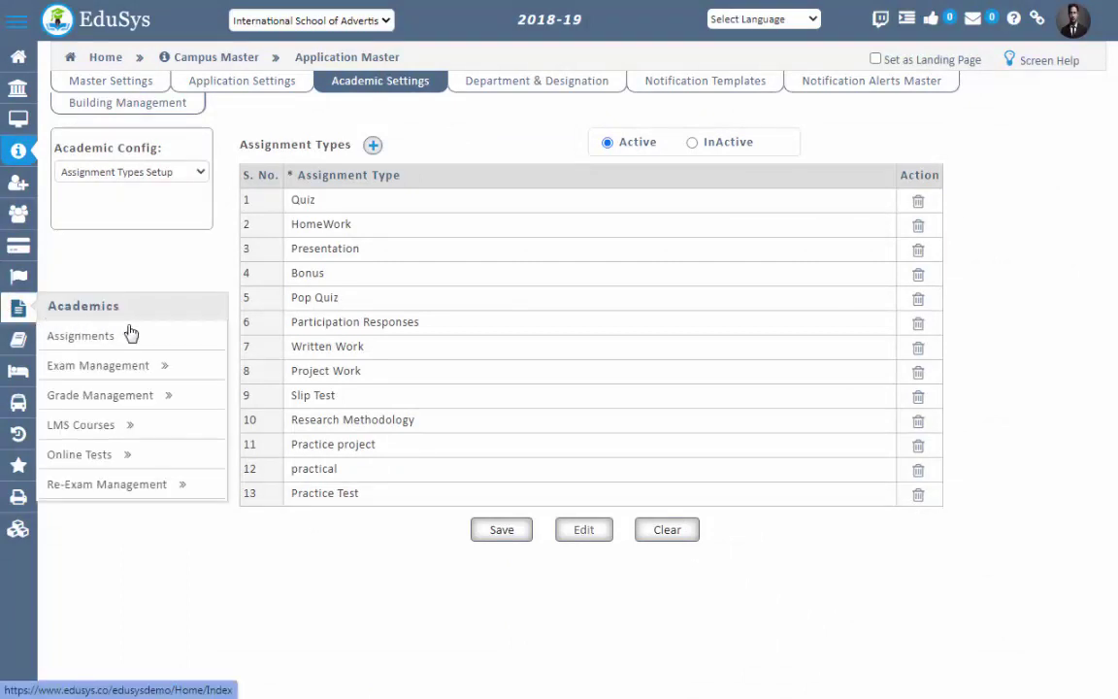
mouse_move(152, 342)
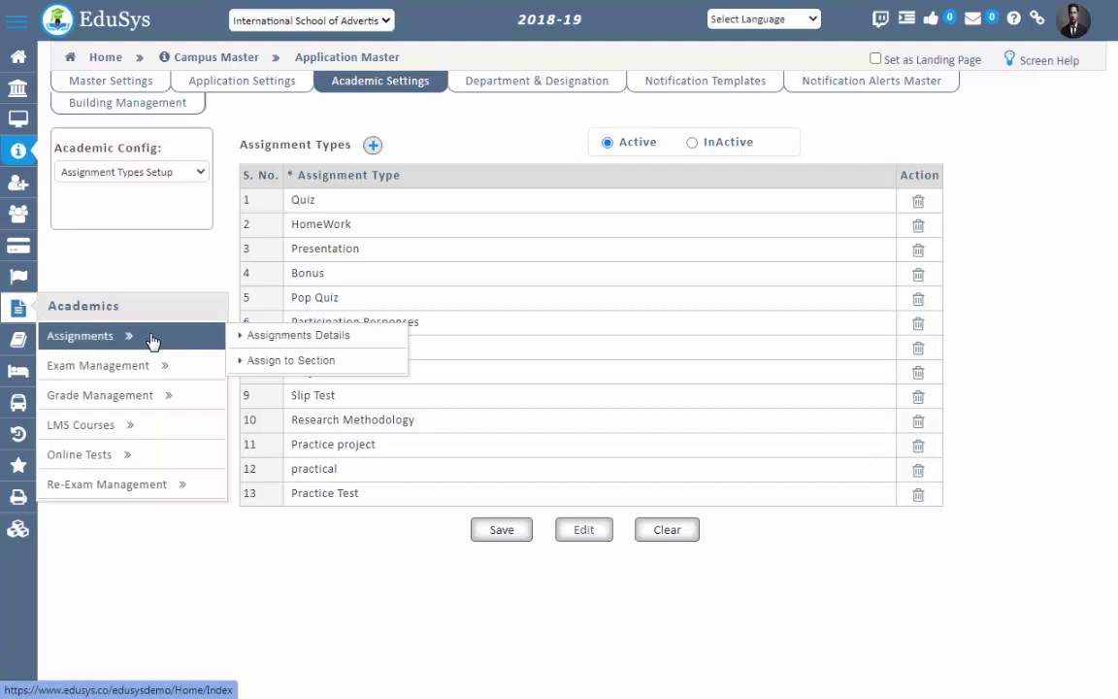
left_click(291, 338)
left_click(516, 298)
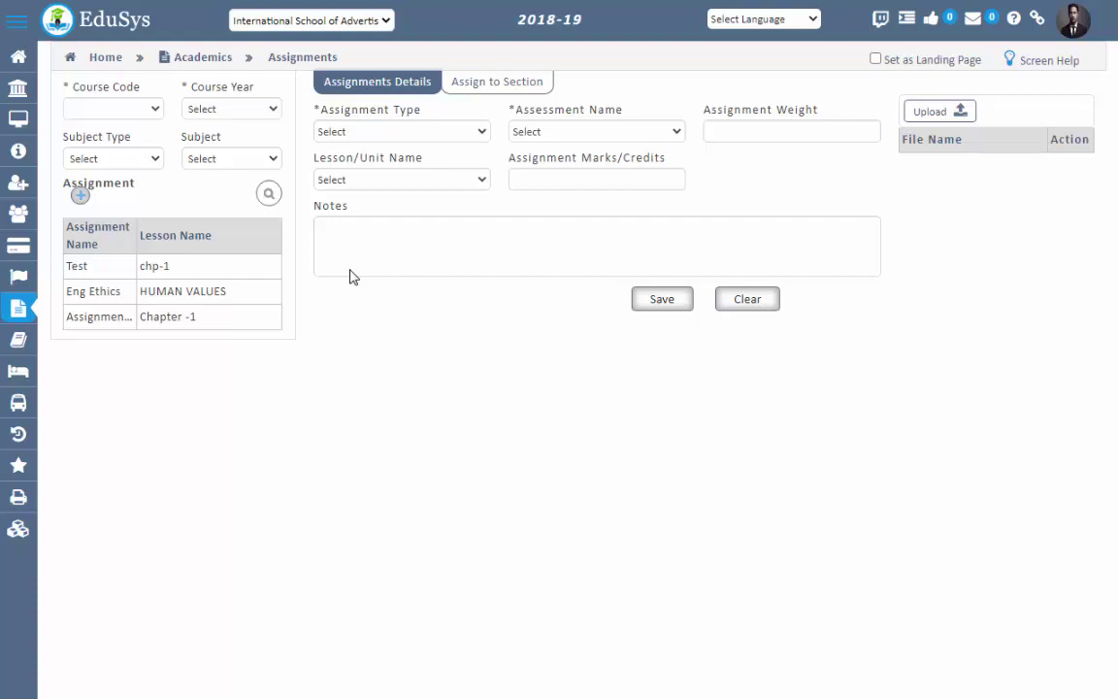
Step: Choose the B.Tech-C.S.E course as the course code for the assignments
key("Tab")
key("alt+Down")
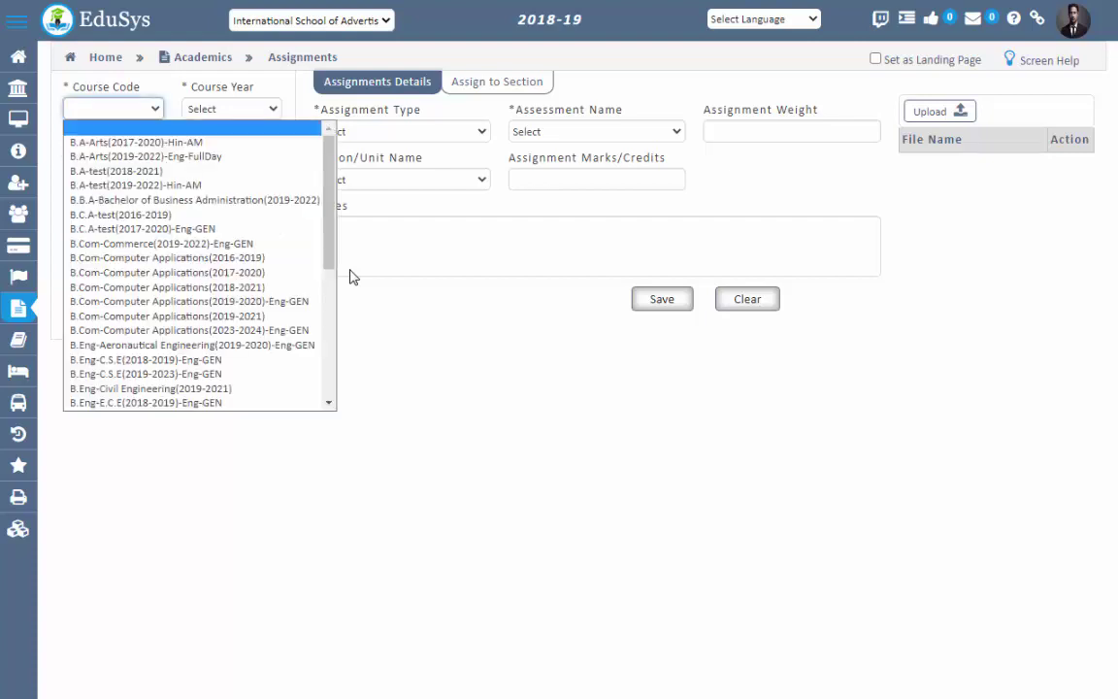
key("Down")
key("Down")
key("Down")
key("Down")
key("Down")
key("Down")
key("Down")
key("Down")
key("Down")
key("Down")
key("Down")
key("Down")
key("Down")
key("Down")
key("Down")
key("Down")
key("Down")
key("Down")
key("Down")
key("Down")
key("Return")
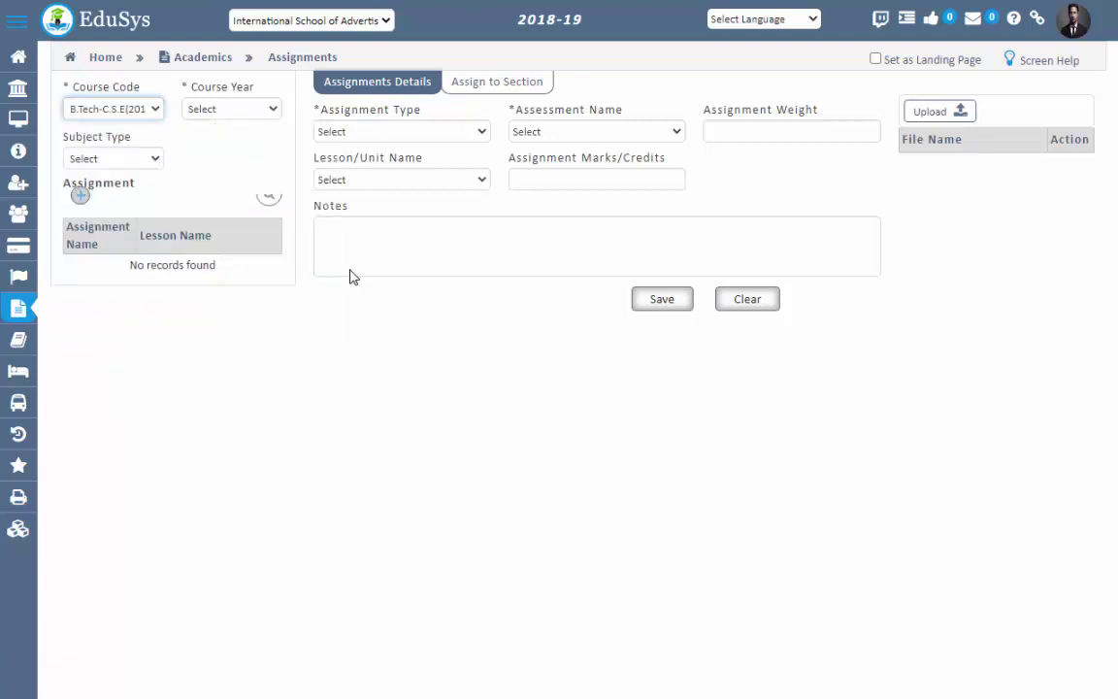
Step: Set the course year to 3rdYear-Sem-I
key("Tab")
key("alt+Down")
key("Down")
key("Down")
key("Up")
key("Return")
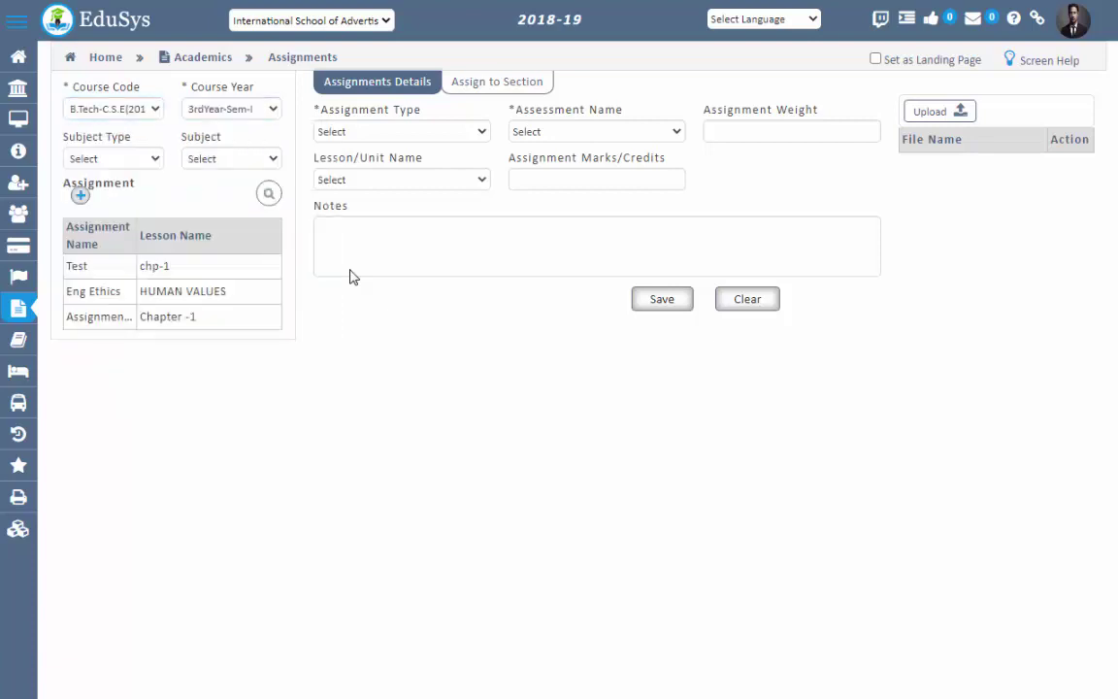
Step: Set the new assignment's type to Practice Test
key("Tab")
key("alt+Down")
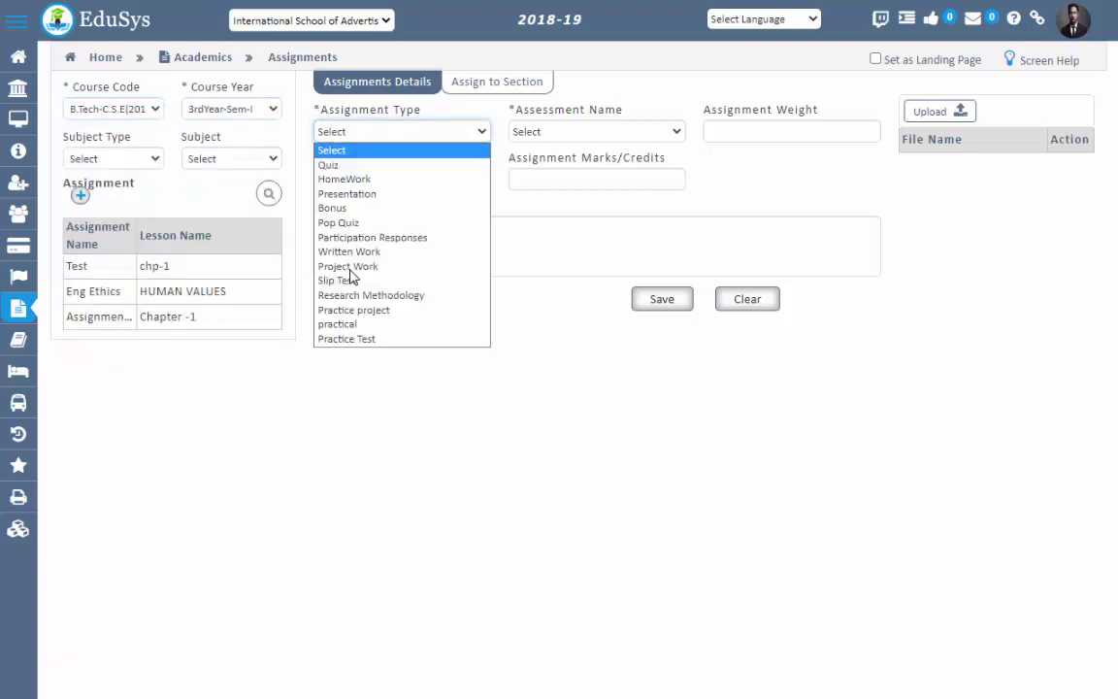
key("Down")
key("Down")
key("Down")
key("Down")
key("Down")
key("Down")
key("Down")
key("Down")
key("Down")
key("Down")
key("Down")
key("Down")
key("Down")
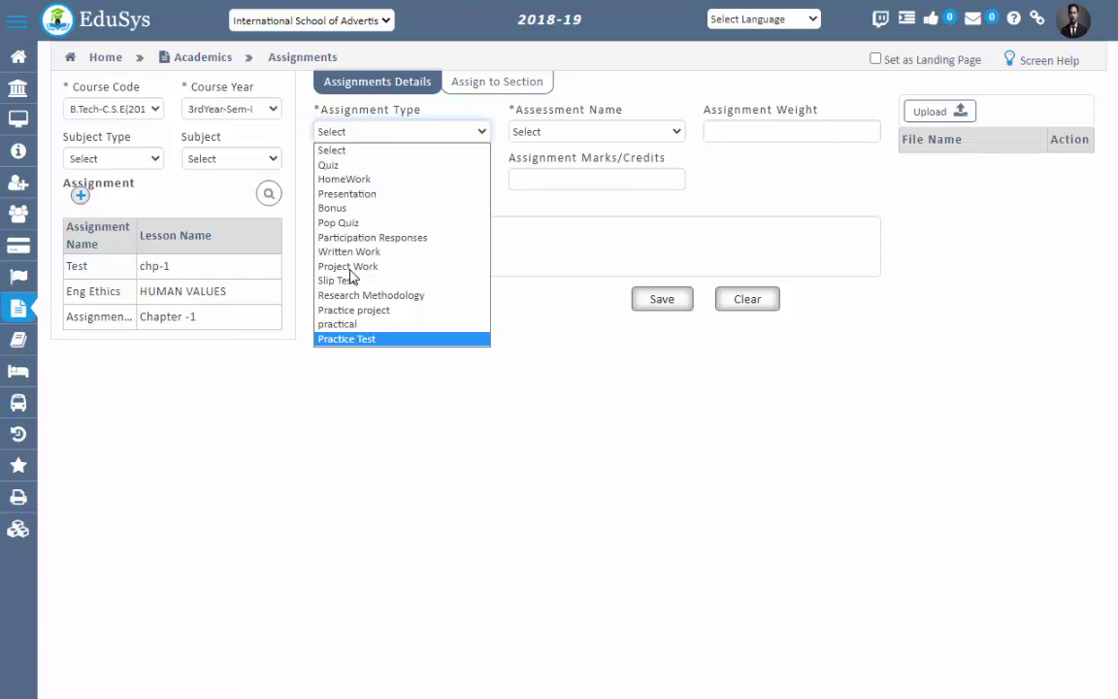
key("Return")
Step: Set the assignment's assessment name to GENERAL
key("Tab")
key("alt+Down")
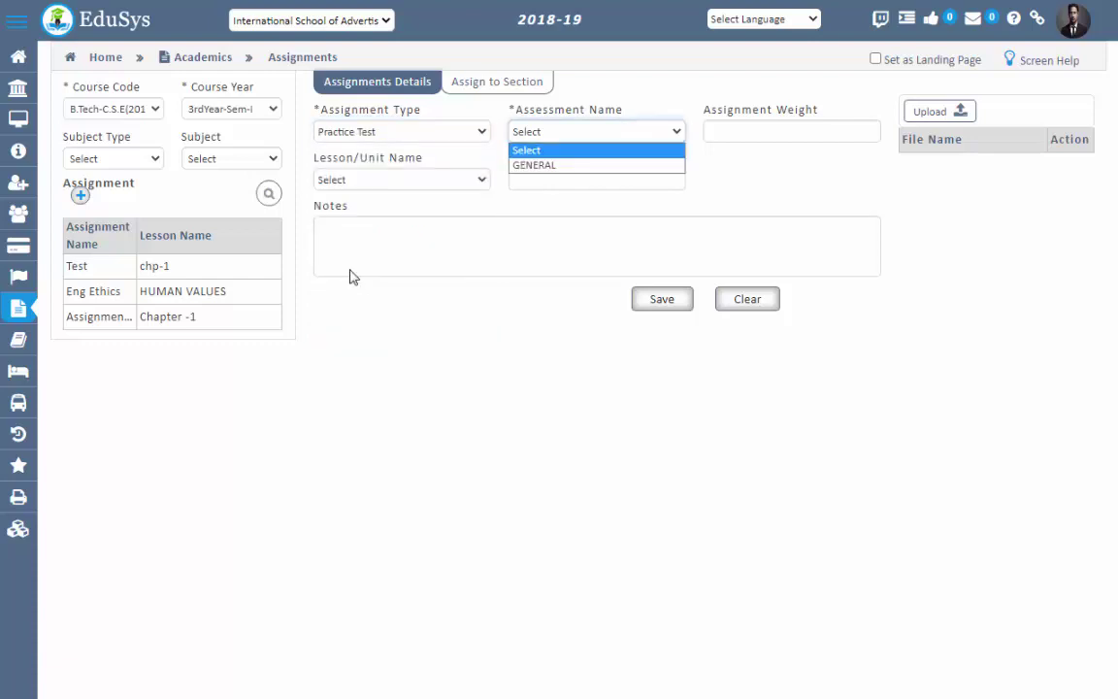
key("Down")
key("Return")
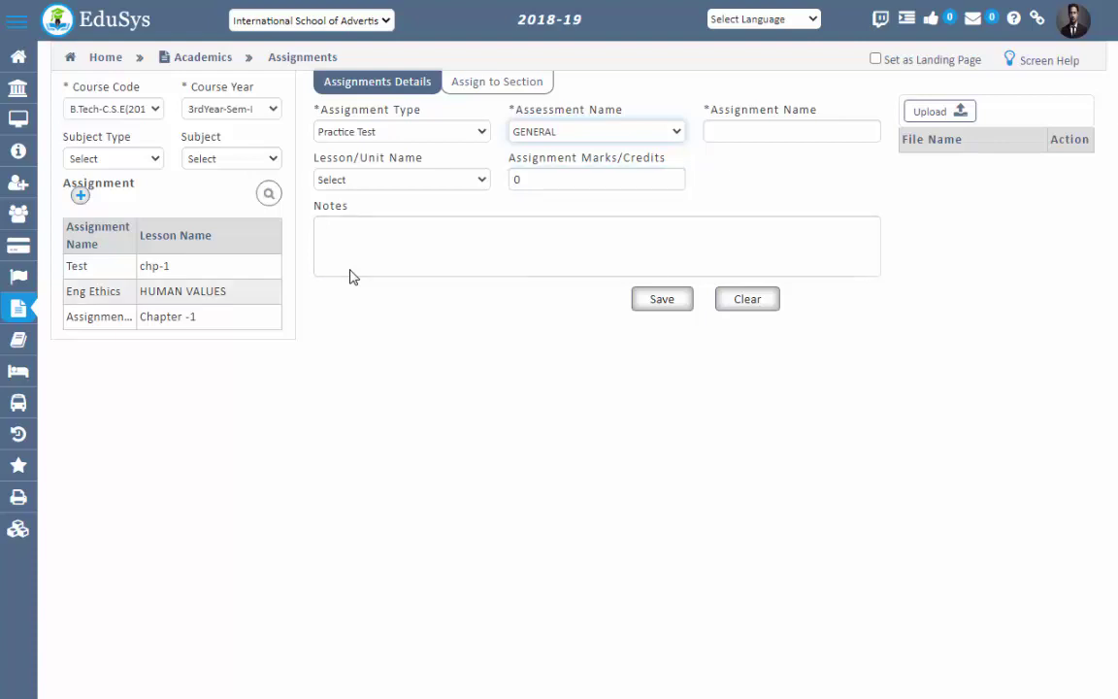
mouse_move(18, 307)
mouse_move(99, 395)
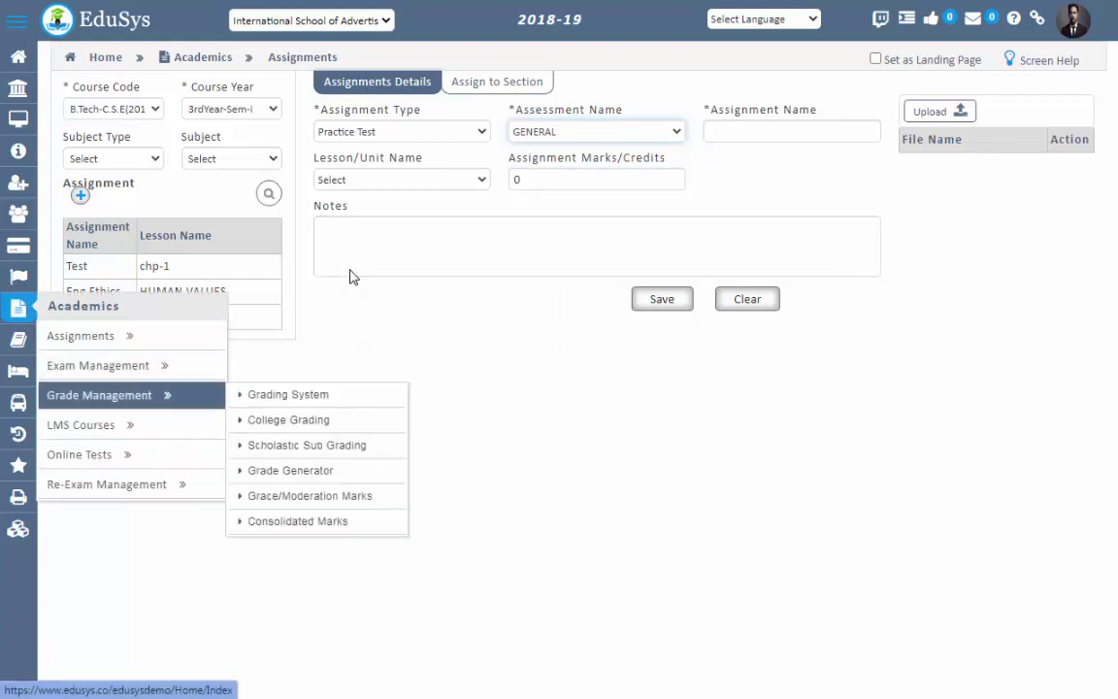
left_click(288, 394)
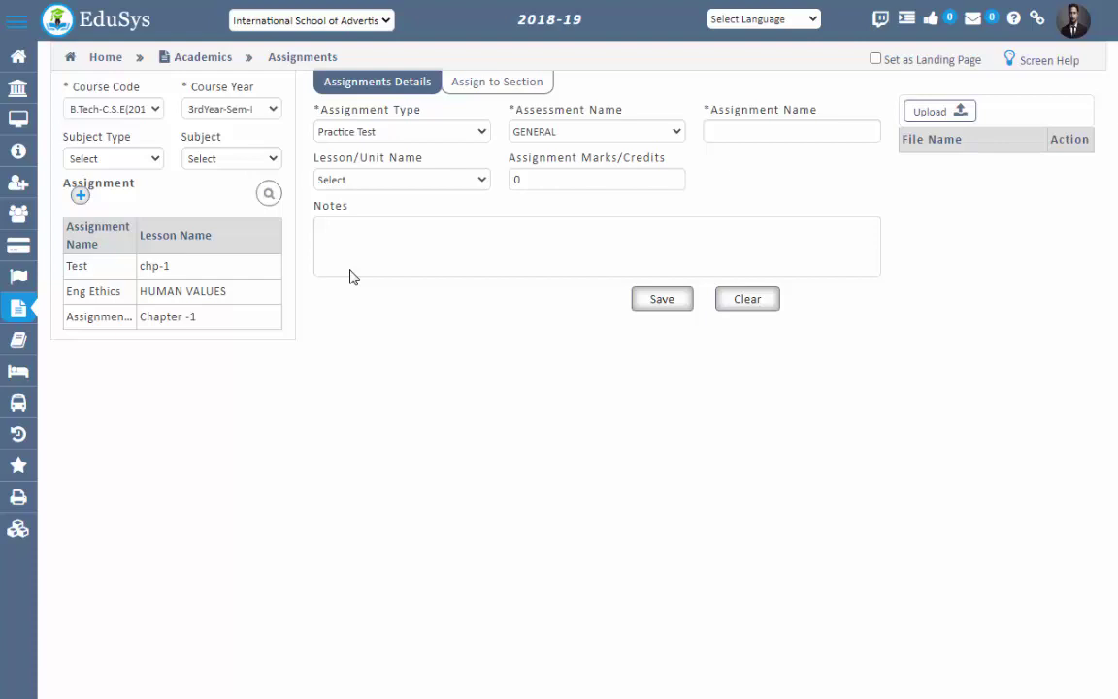
key("Tab")
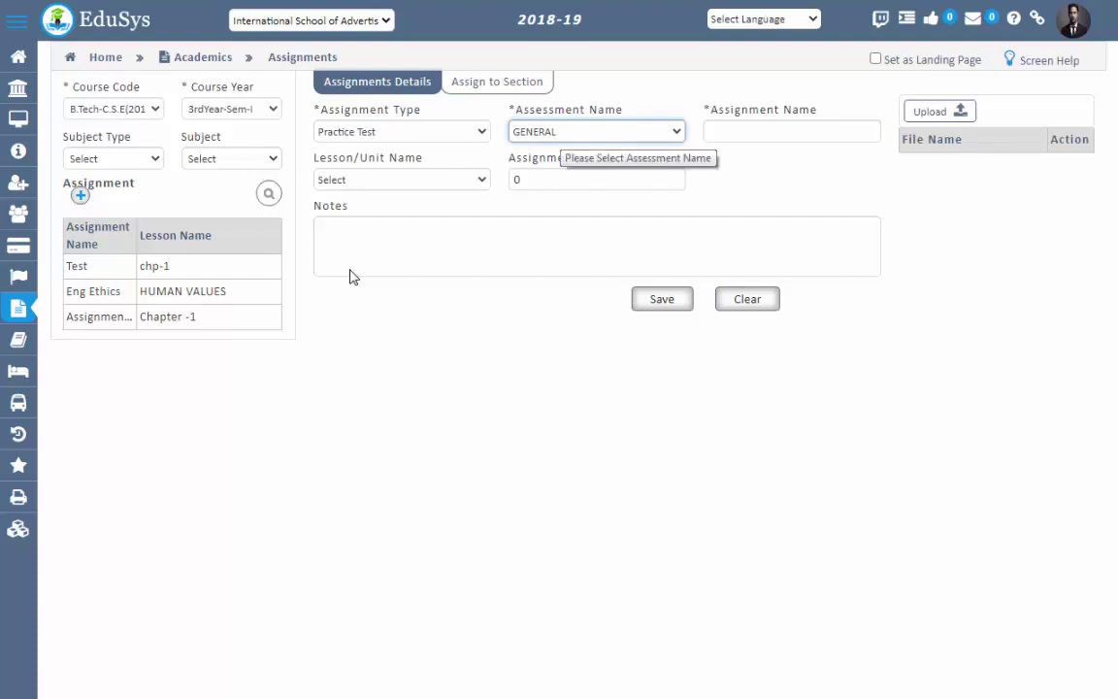
key("alt+Down")
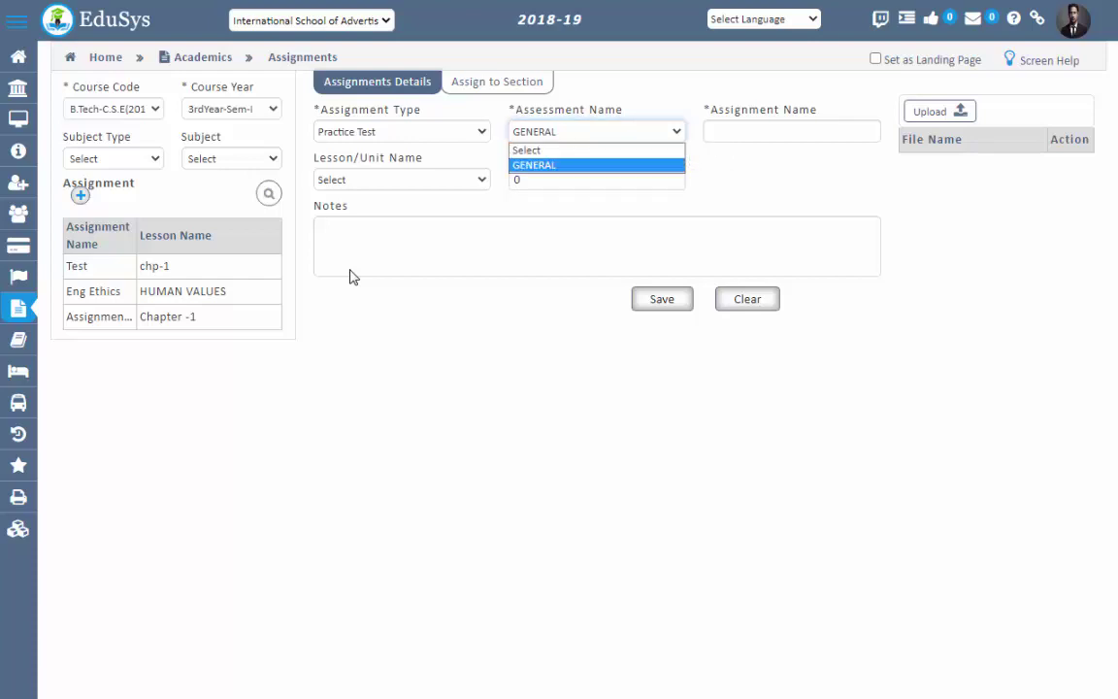
Step: Name the assignment Practice Test
key("Tab")
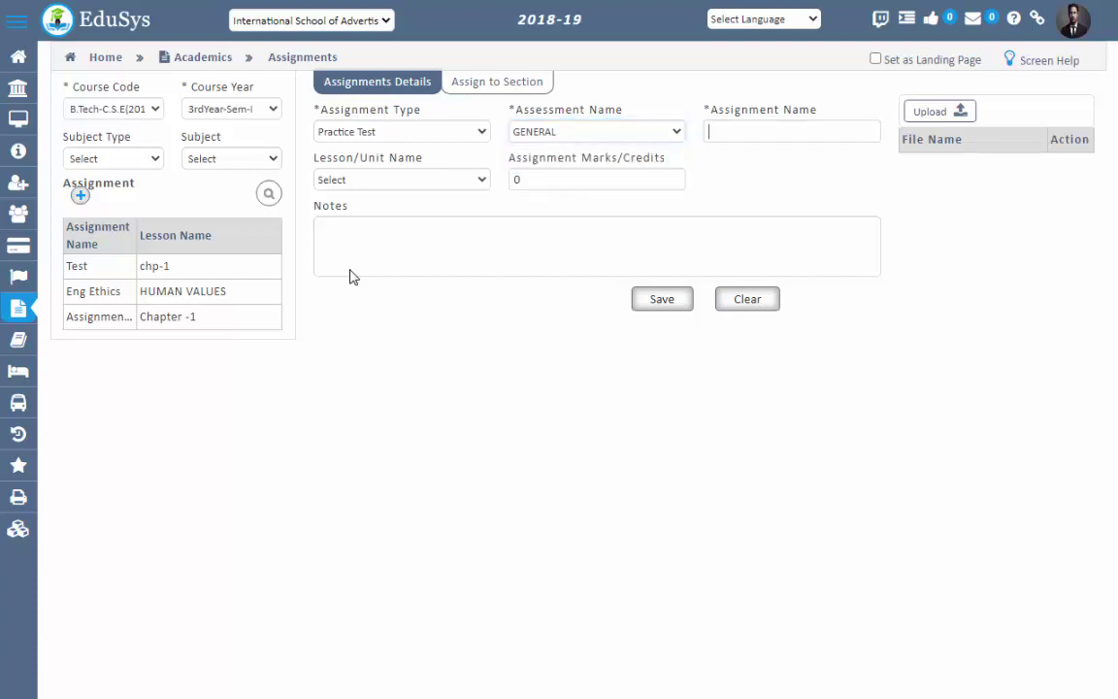
type("Practice Test")
key("Tab")
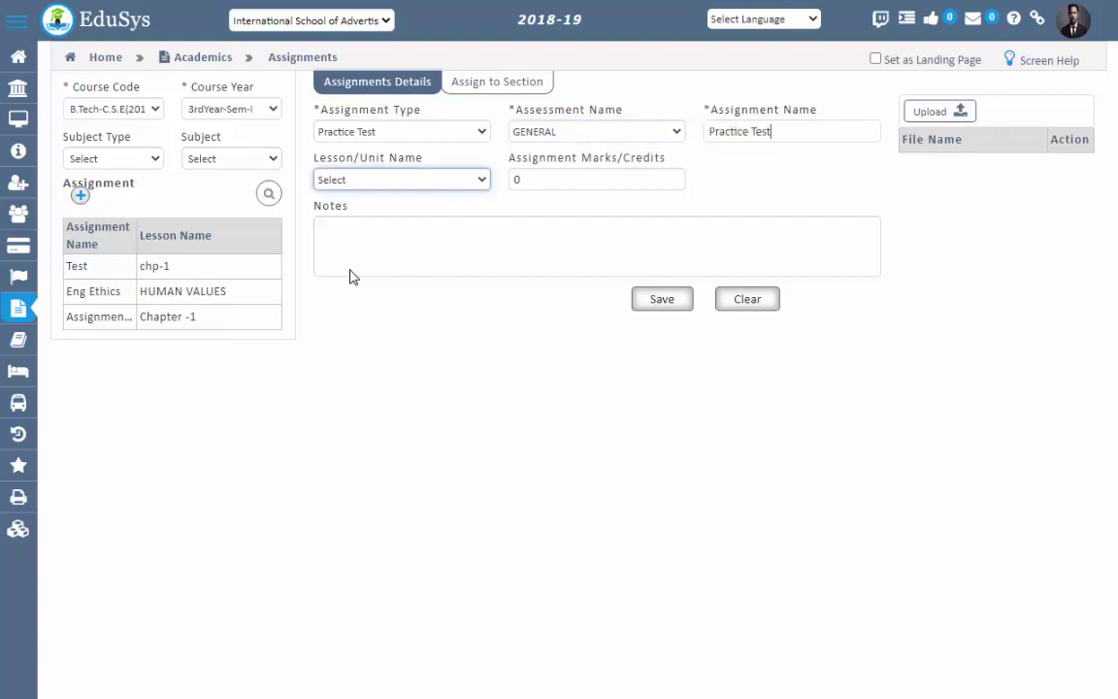
key("alt+Down")
key("Down")
key("Down")
key("Down")
key("Down")
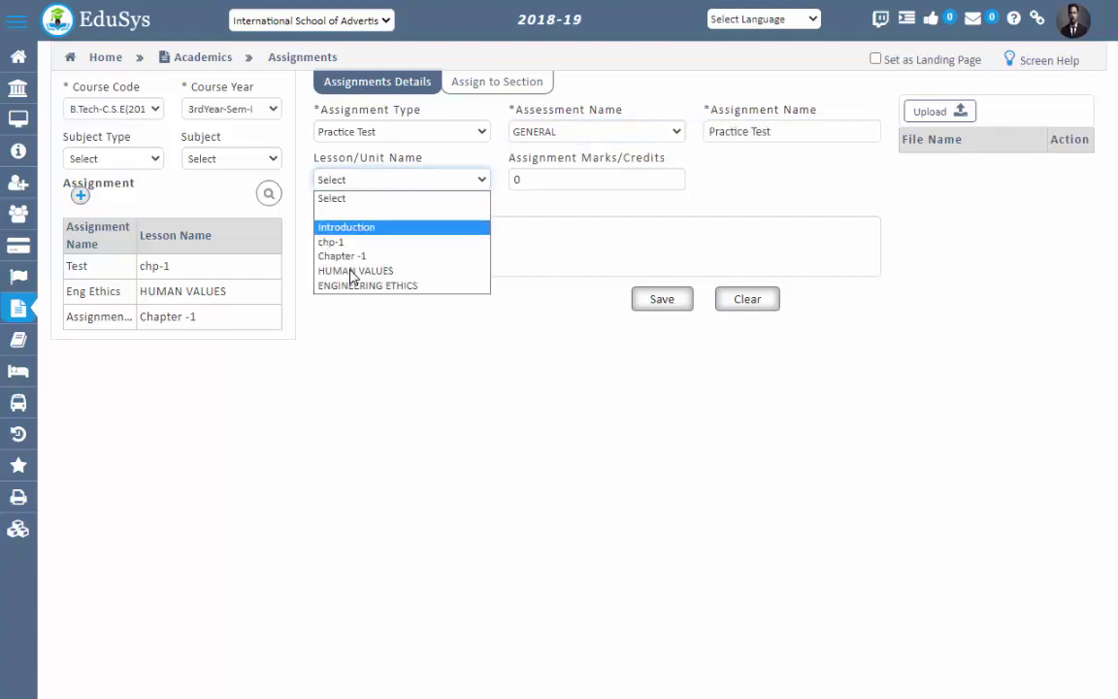
key("Up")
key("Up")
key("Escape")
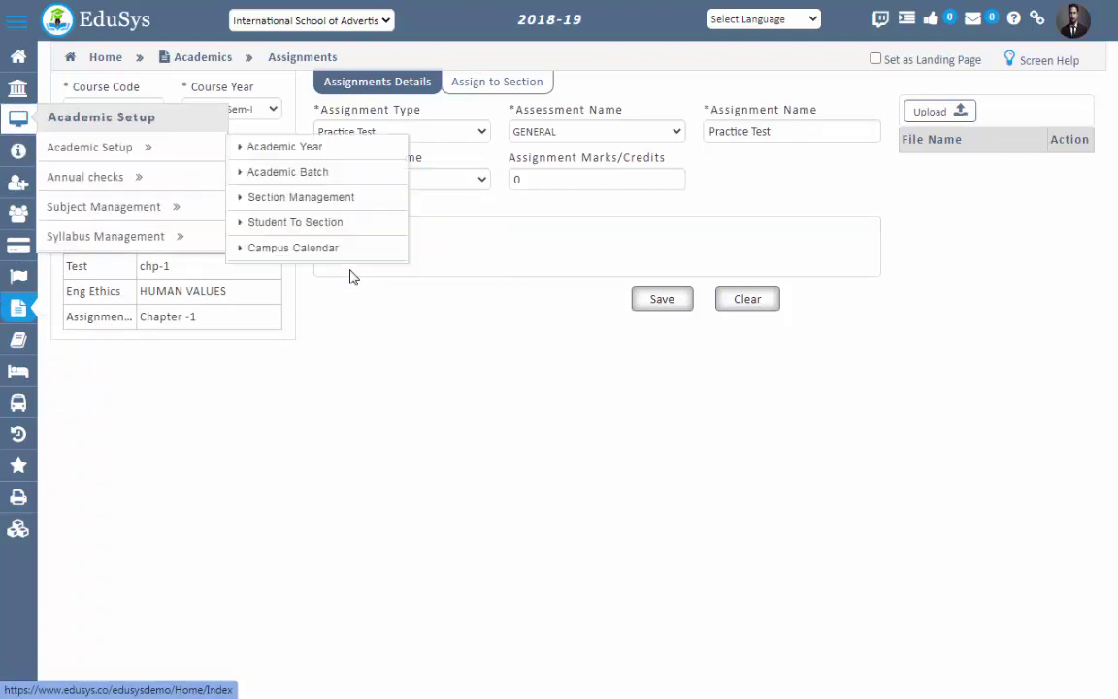
key("Right")
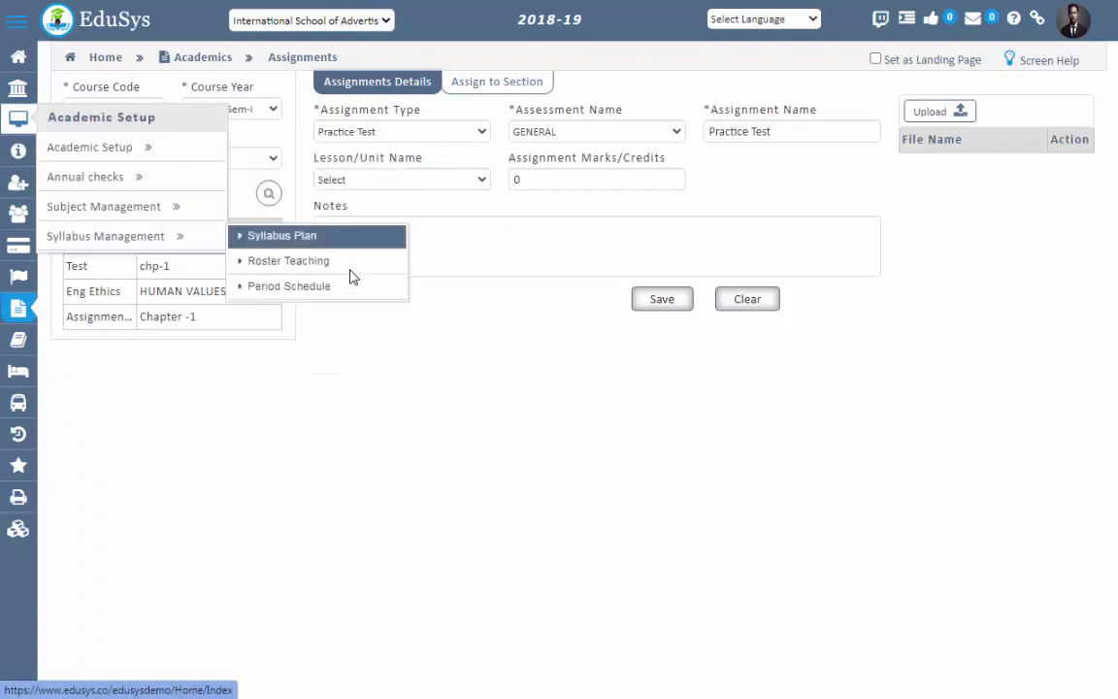
key("Down")
key("Down")
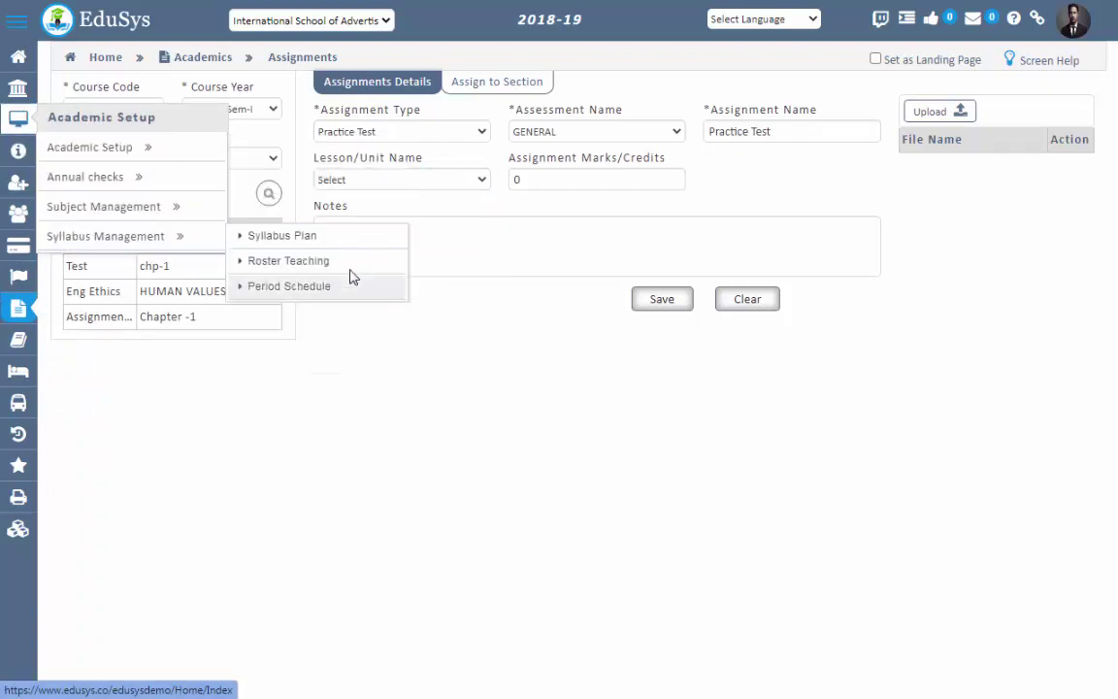
key("Up")
key("Up")
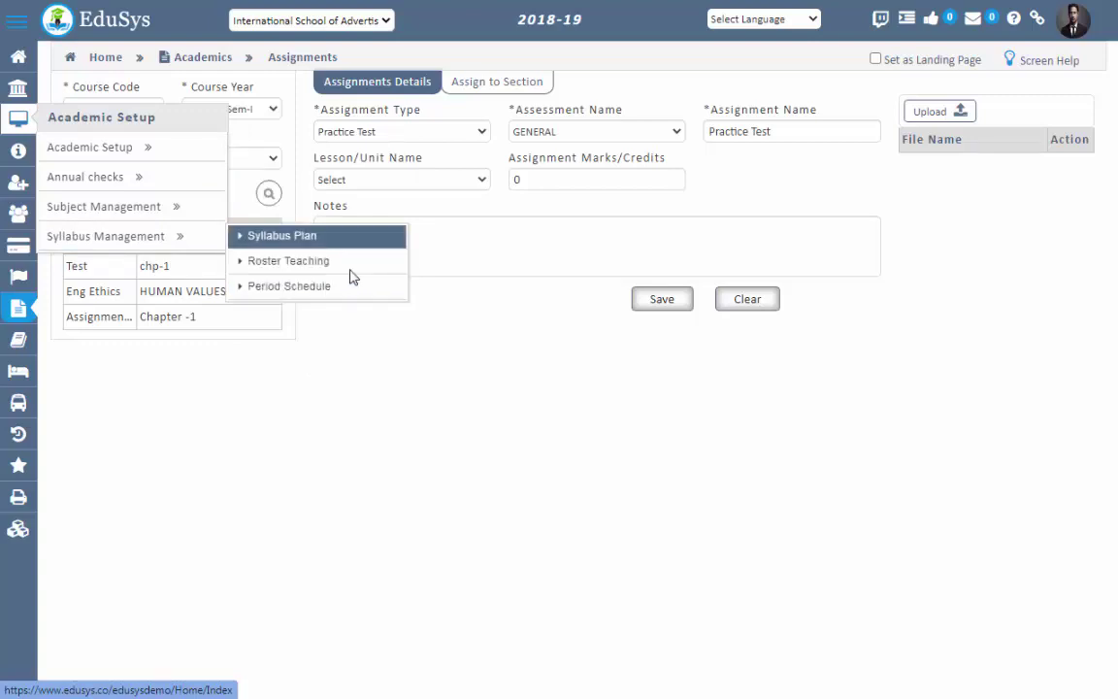
key("Escape")
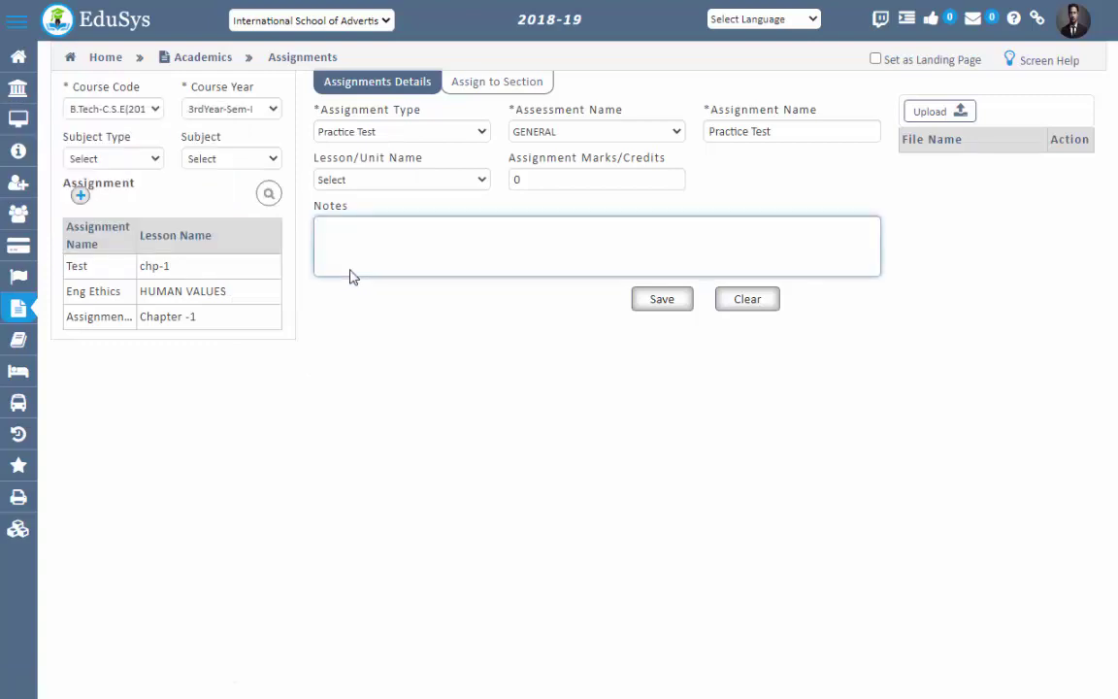
Step: Set the assignment's lesson/unit name to Introduction
left_click(350, 270)
key("shift+Tab")
key("shift+Tab")
key("alt+Down")
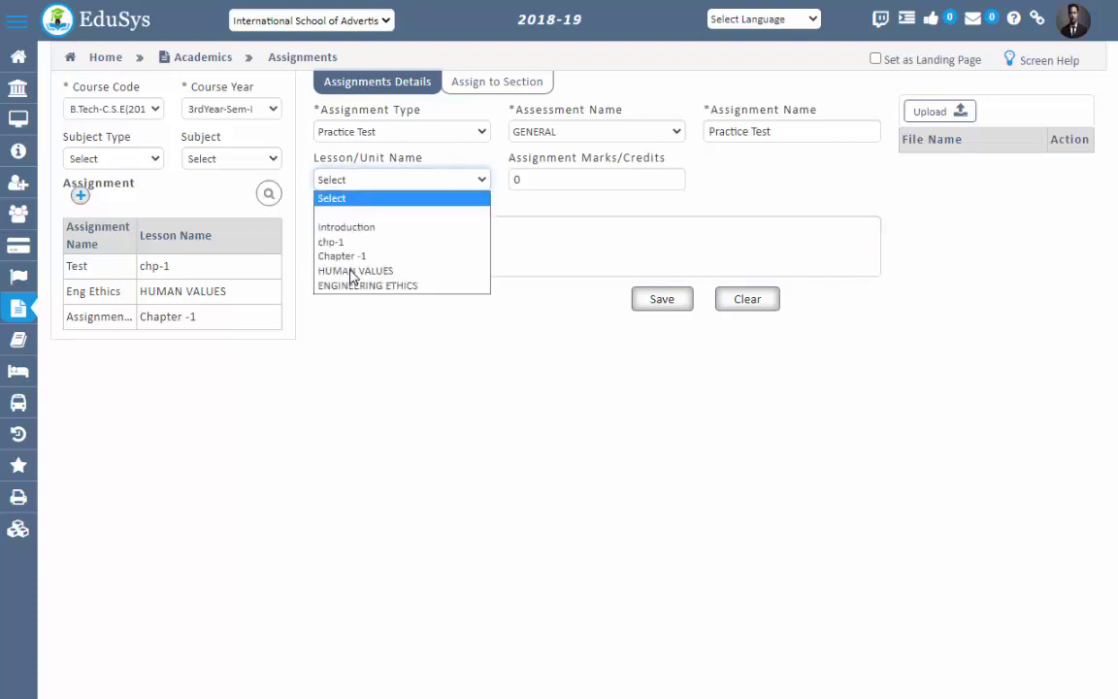
key("Down")
key("Return")
key("Tab")
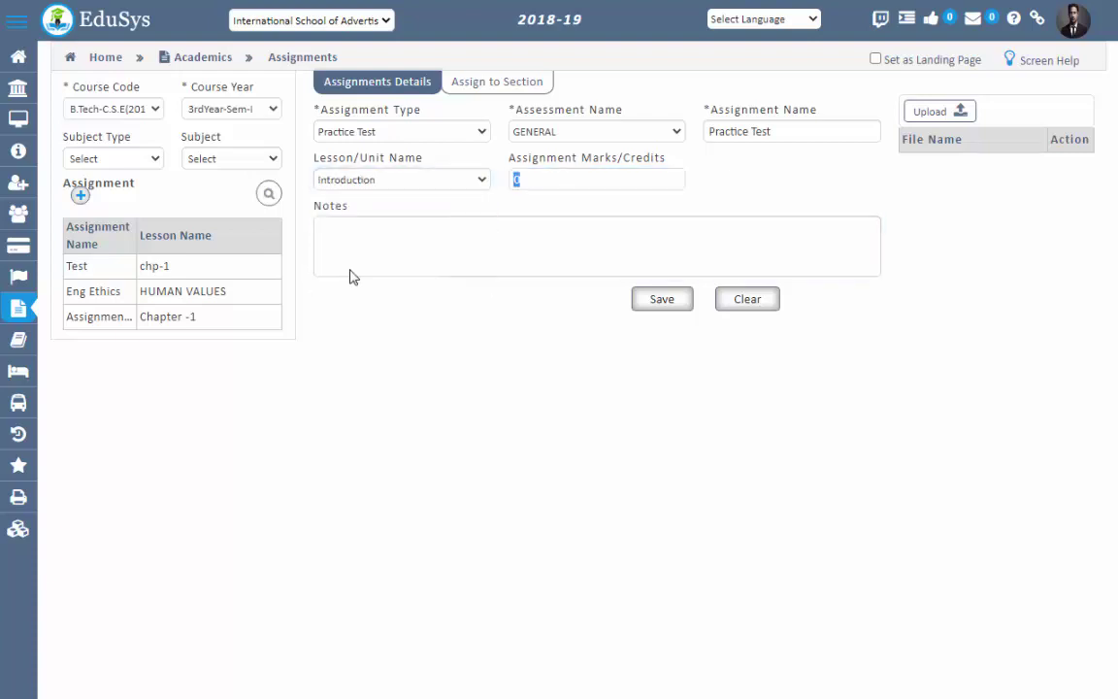
Step: Set the assignment marks/credits to 10 and save the assignment
type("10")
key("Tab")
key("Tab")
key("Return")
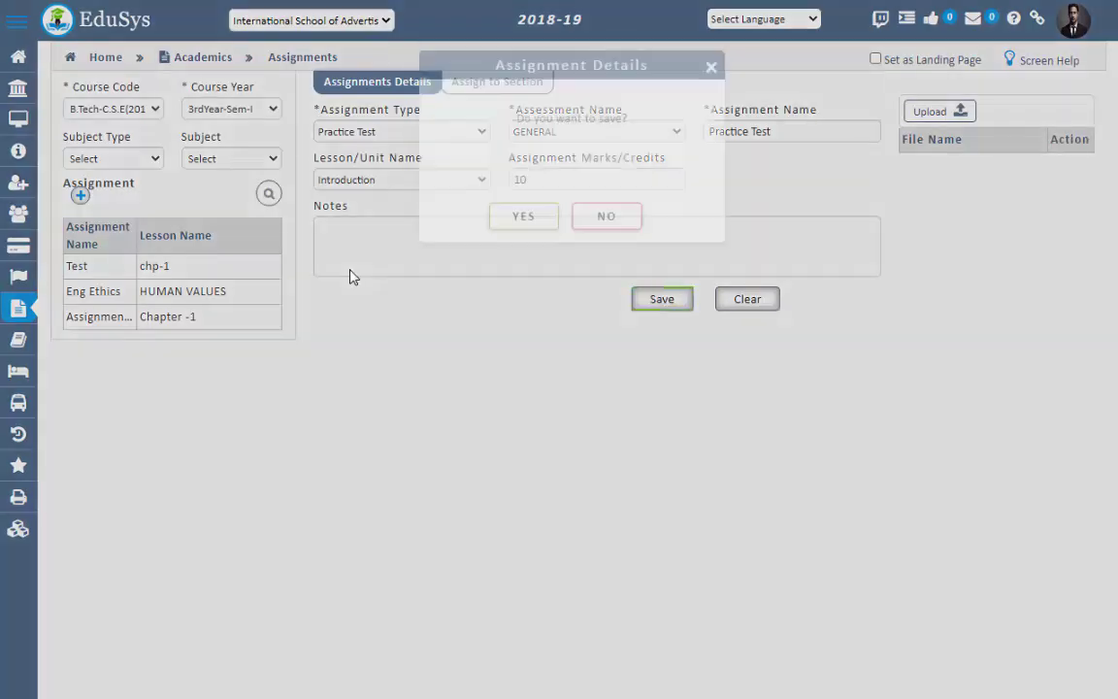
key("Return")
key("Return")
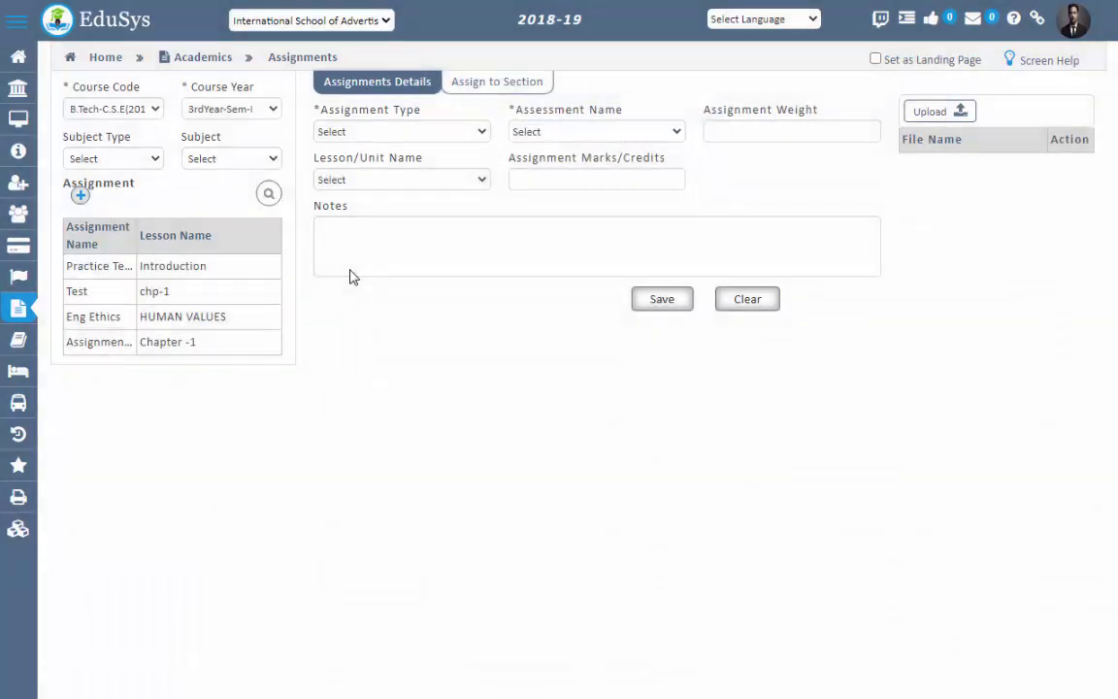
Step: Select the Practice Test assignment for section assignment and set its assigned section to G
left_click(351, 276)
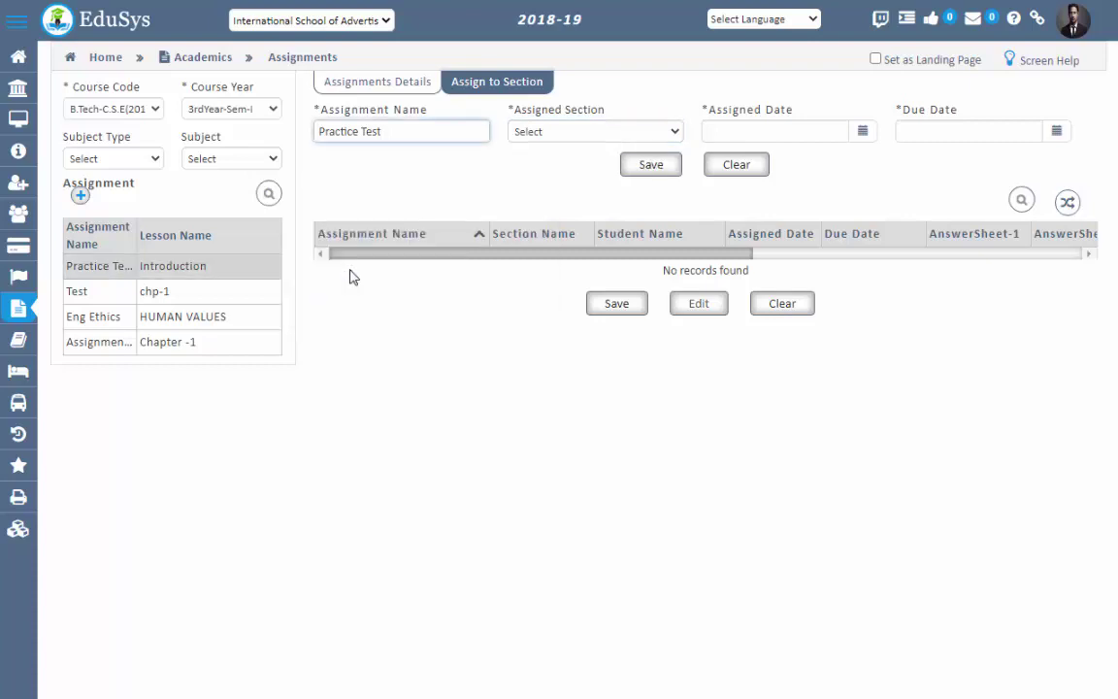
key("ctrl+a")
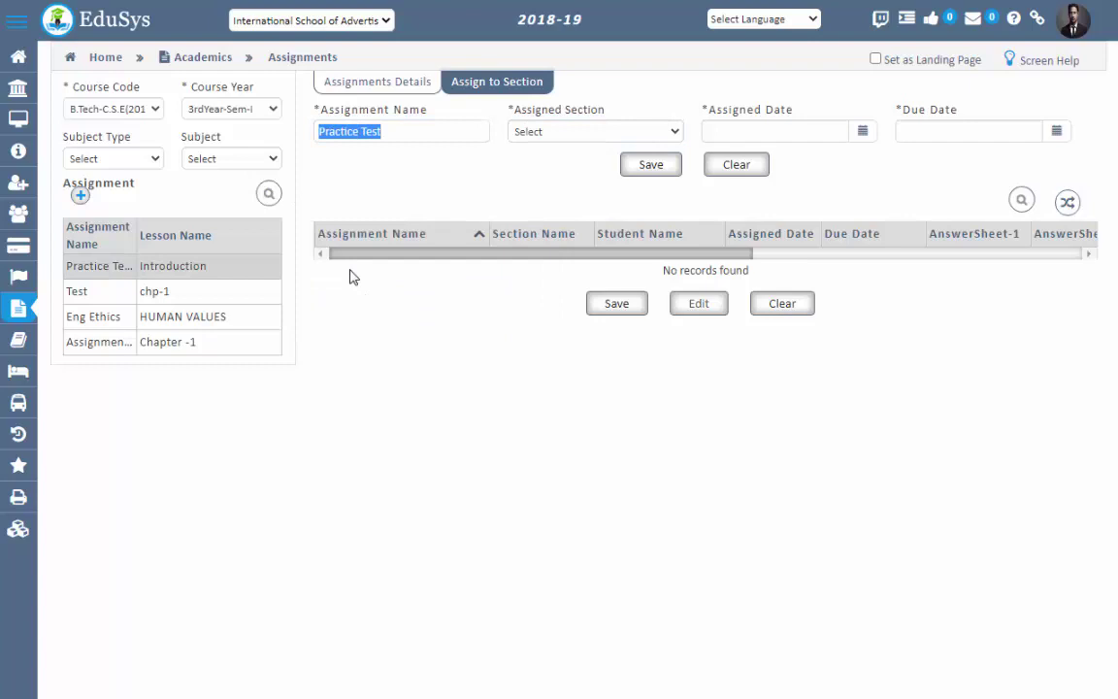
left_click(350, 270)
key("Tab")
key("alt+Down")
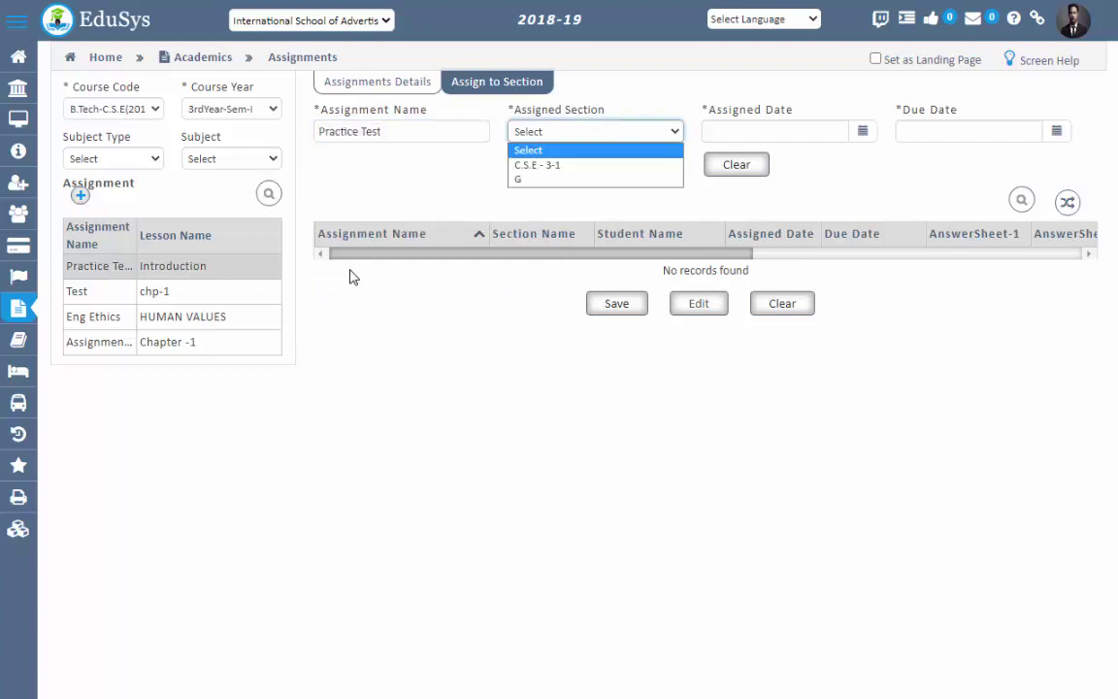
key("Down")
key("Down")
key("Return")
key("Tab")
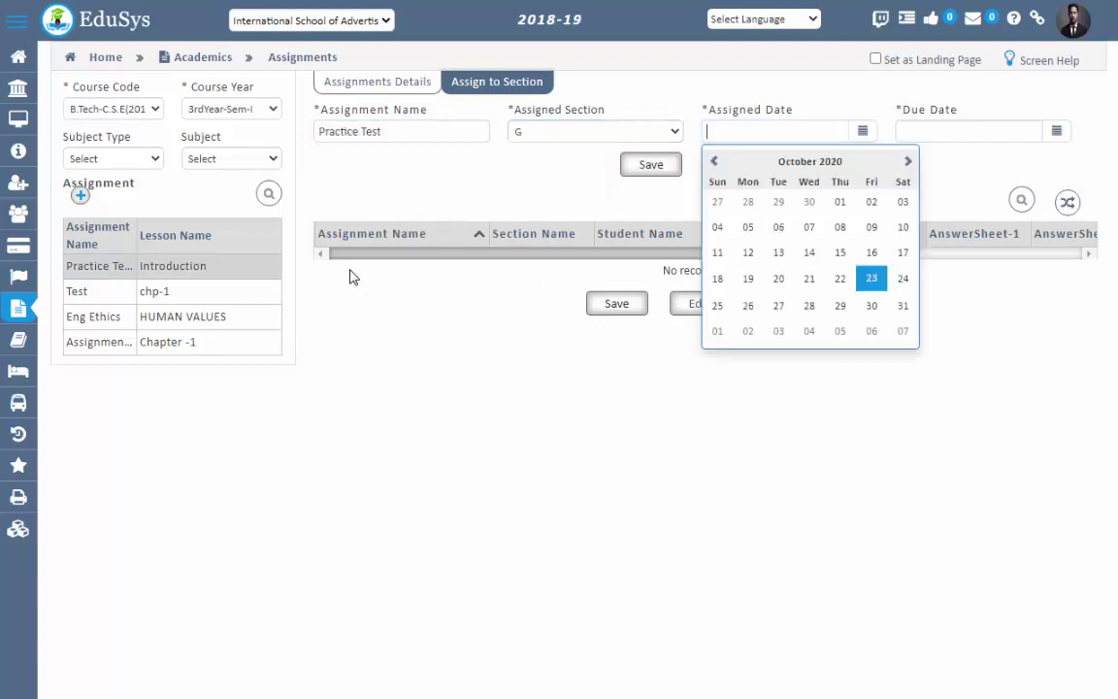
Step: Set the assigned date to 2020-10-23 and the due date to 2020-10-26, and save the section assignment
type("2020-10-23")
left_click(352, 278)
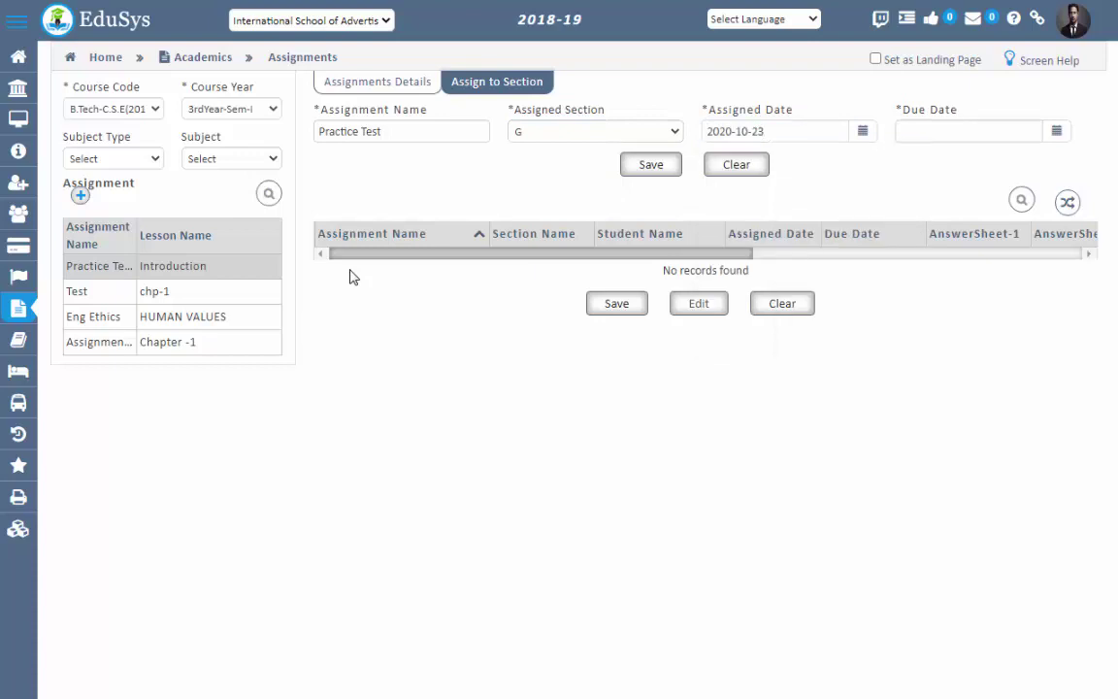
key("Tab")
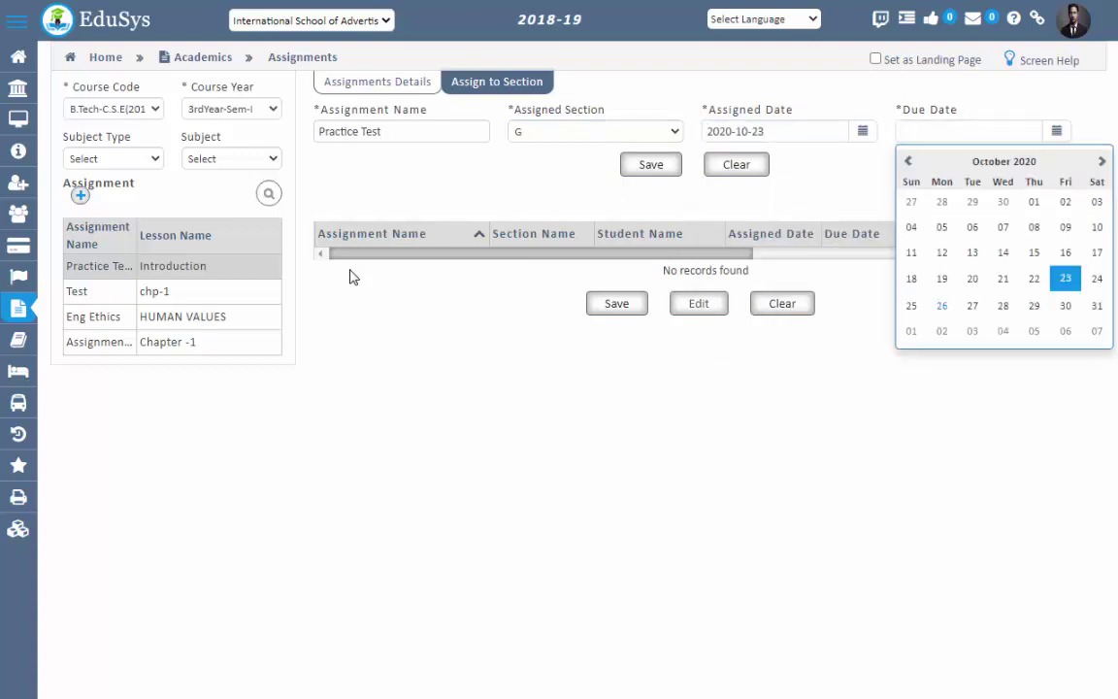
left_click(941, 306)
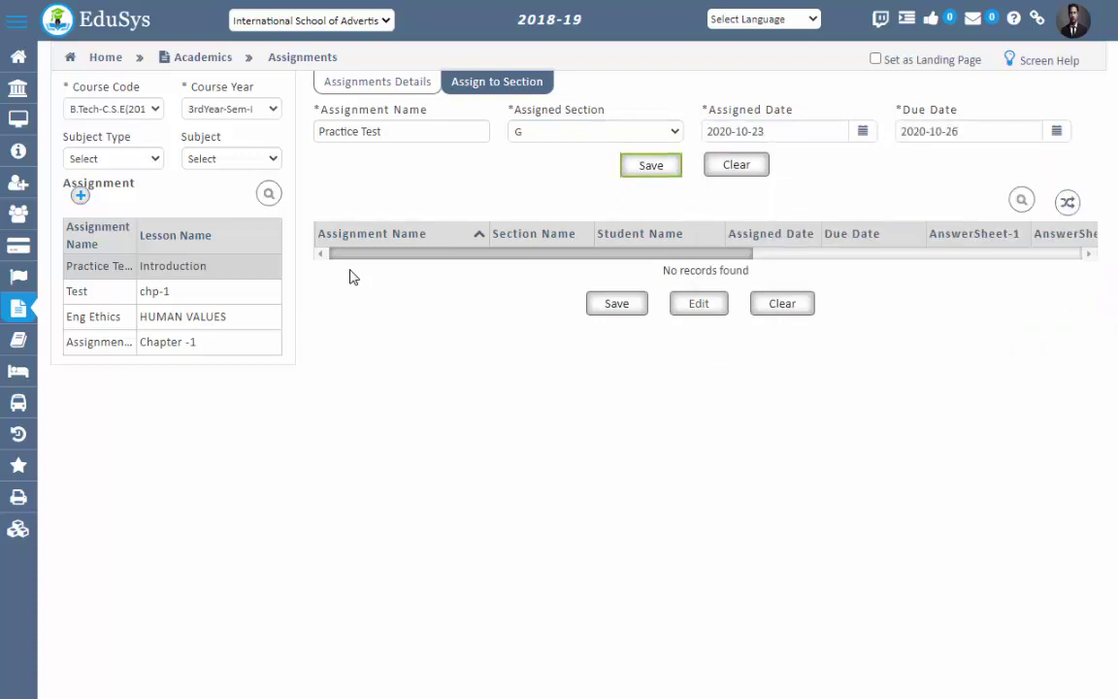
key("Return")
key("Return")
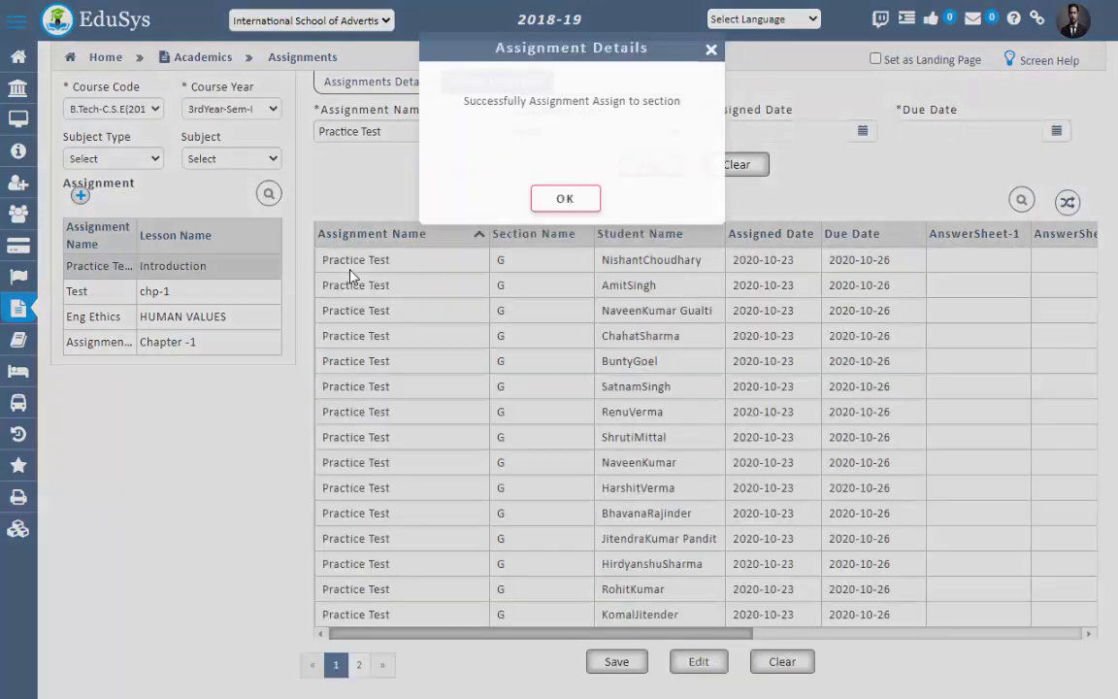
key("Return")
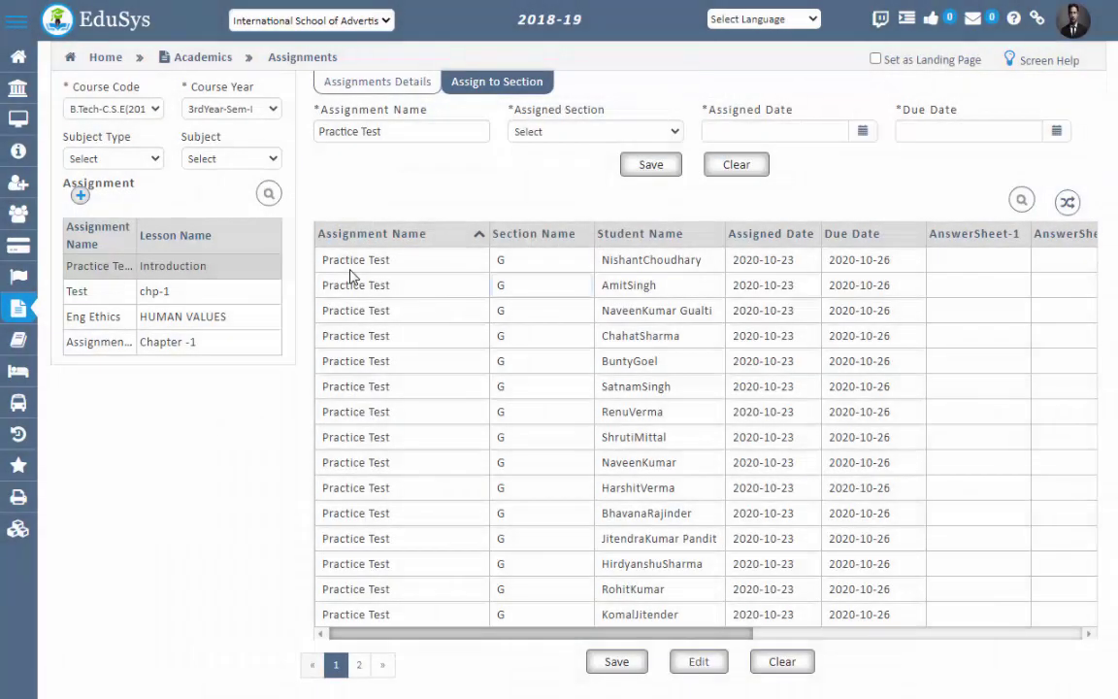
Step: Examine the columns of the section's student assignment records, from assignment name through answer sheets, marks and history
key("Up")
key("Left")
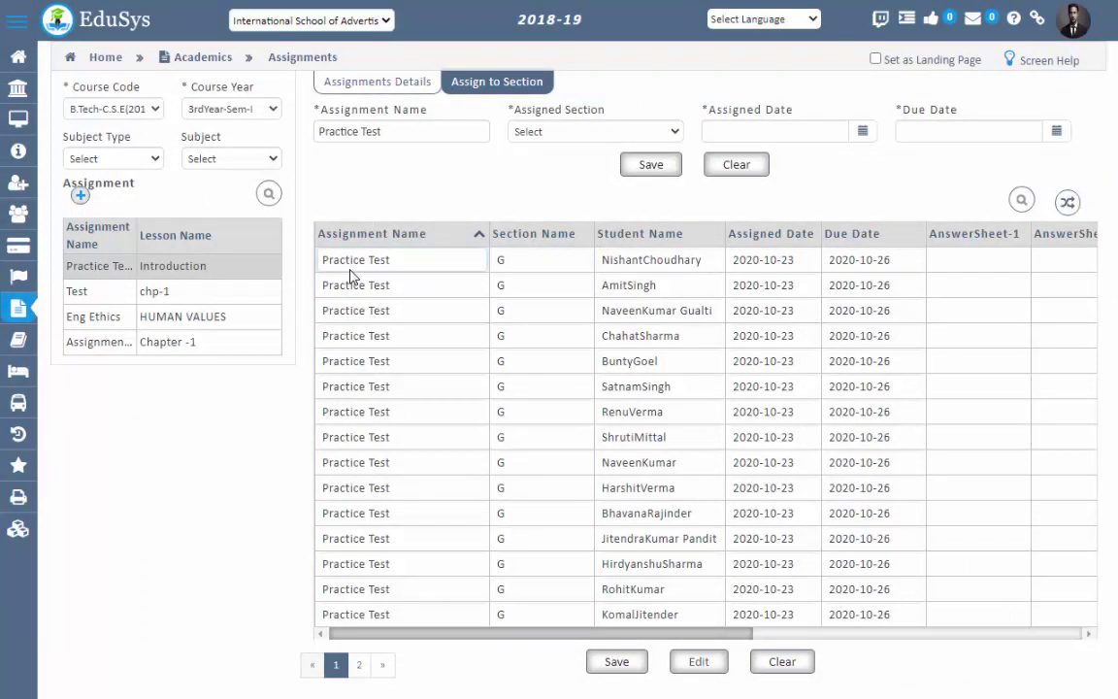
key("Up")
scroll(351, 276, "right", 6)
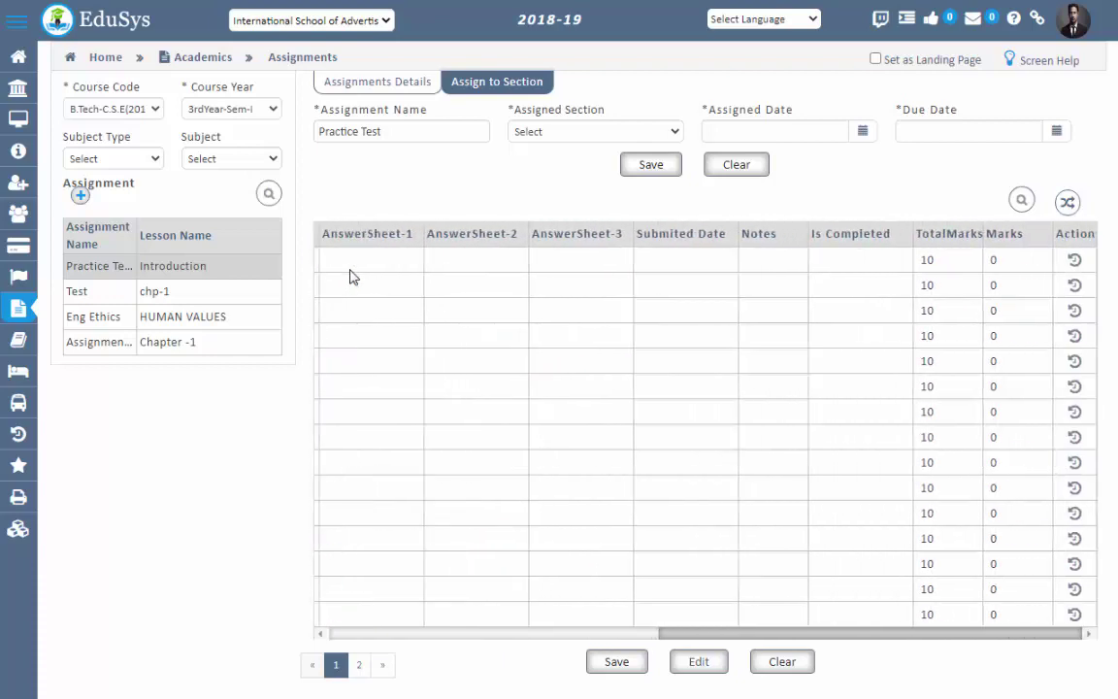
scroll(350, 276, "left", 10)
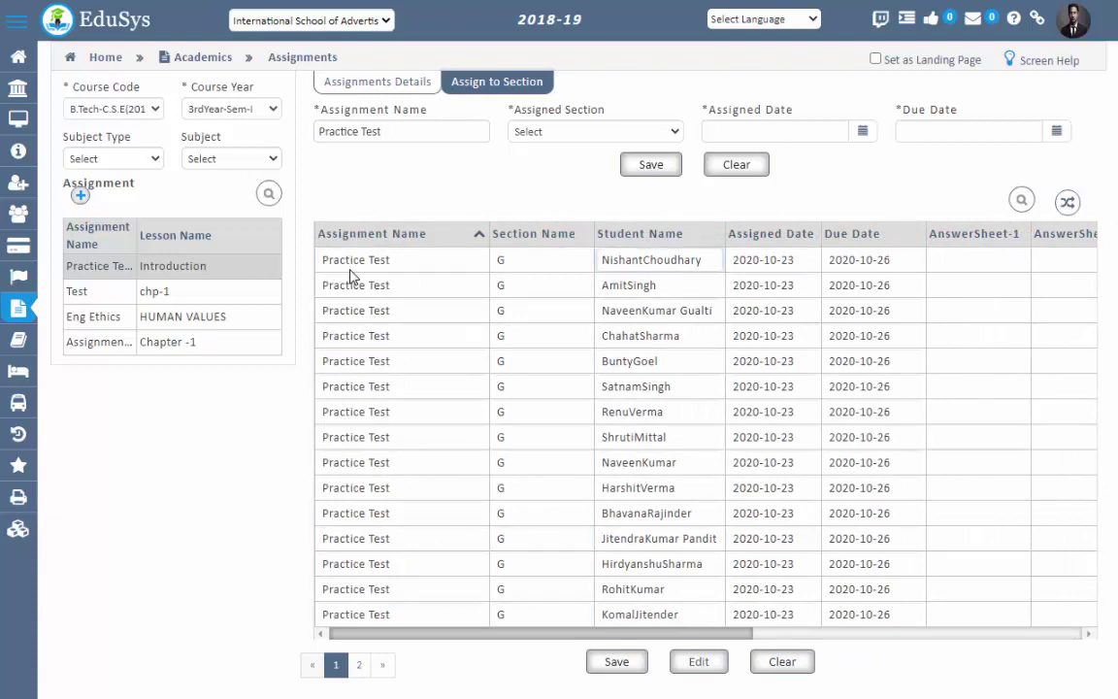
left_click_drag(709, 260, 601, 260)
left_click(610, 260)
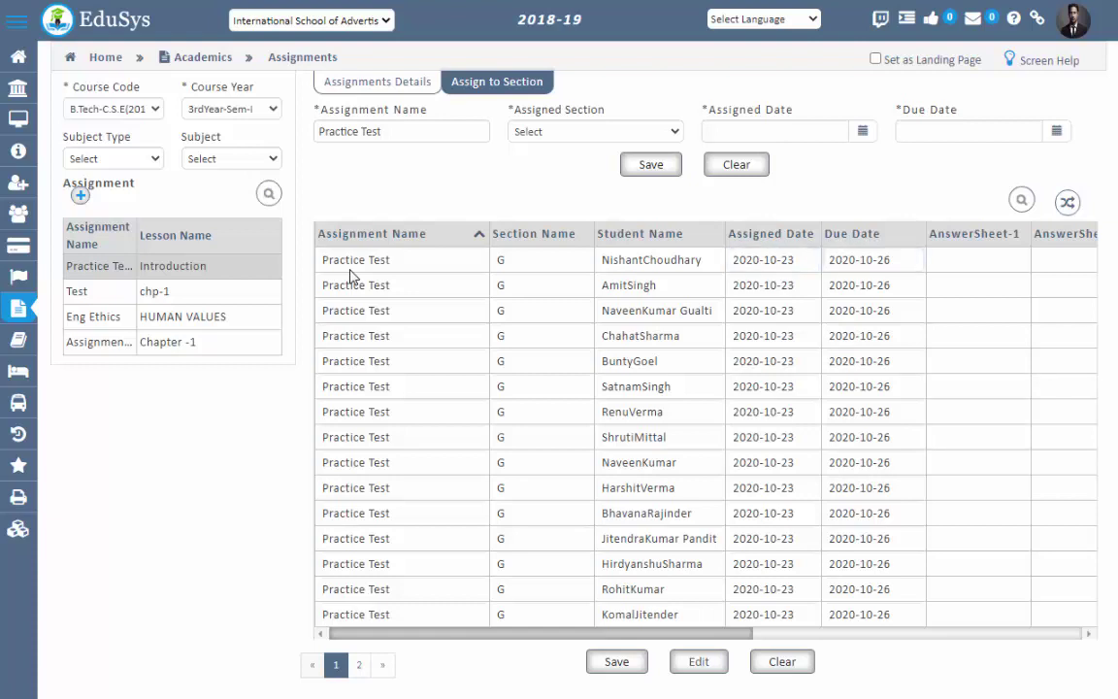
scroll(350, 277, "right", 4)
scroll(351, 277, "right", 3)
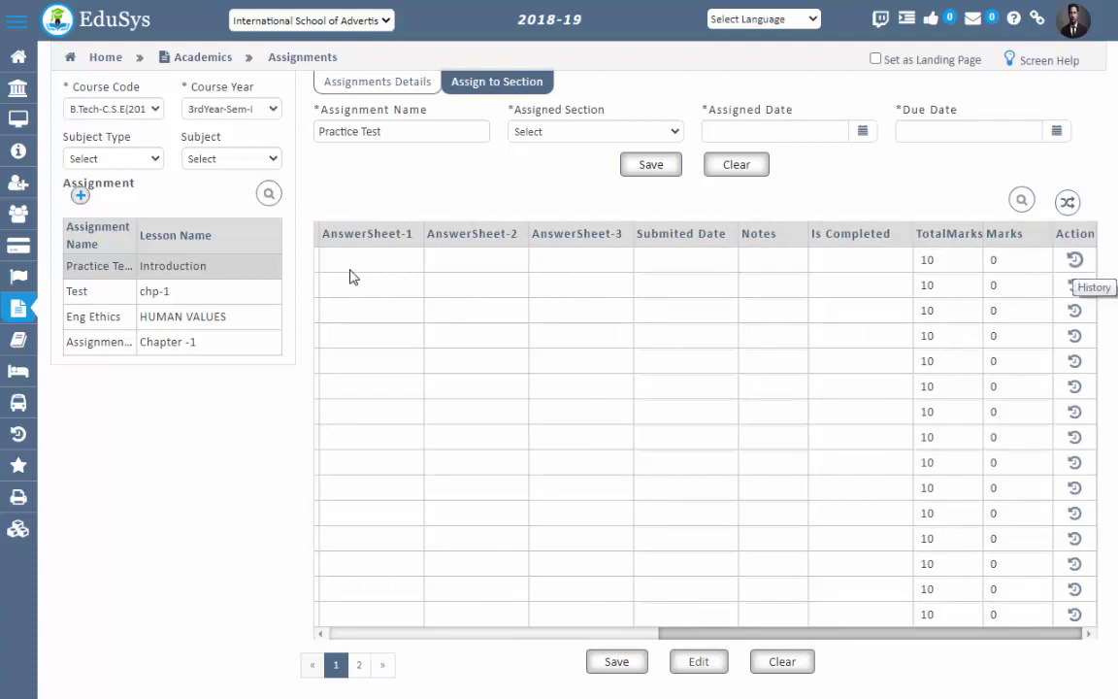
scroll(351, 276, "left", 5)
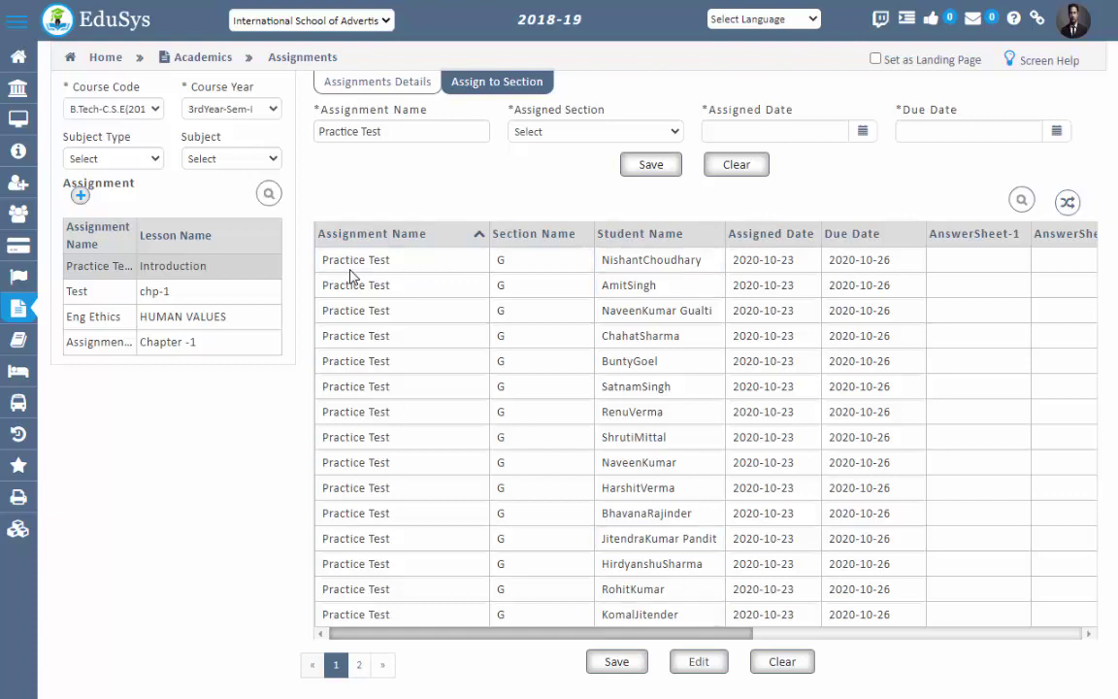
scroll(349, 277, "right", 5)
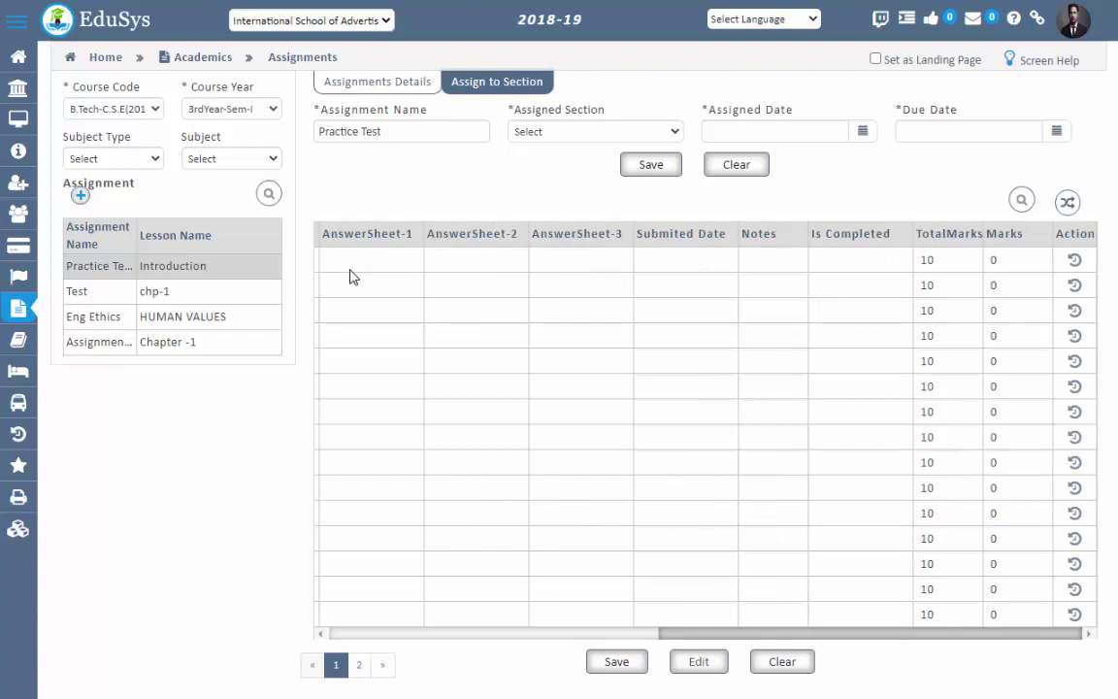
Step: Make the student assignment records editable and set the first student's submitted date to 2020-10-26
scroll(351, 277, "left", 5)
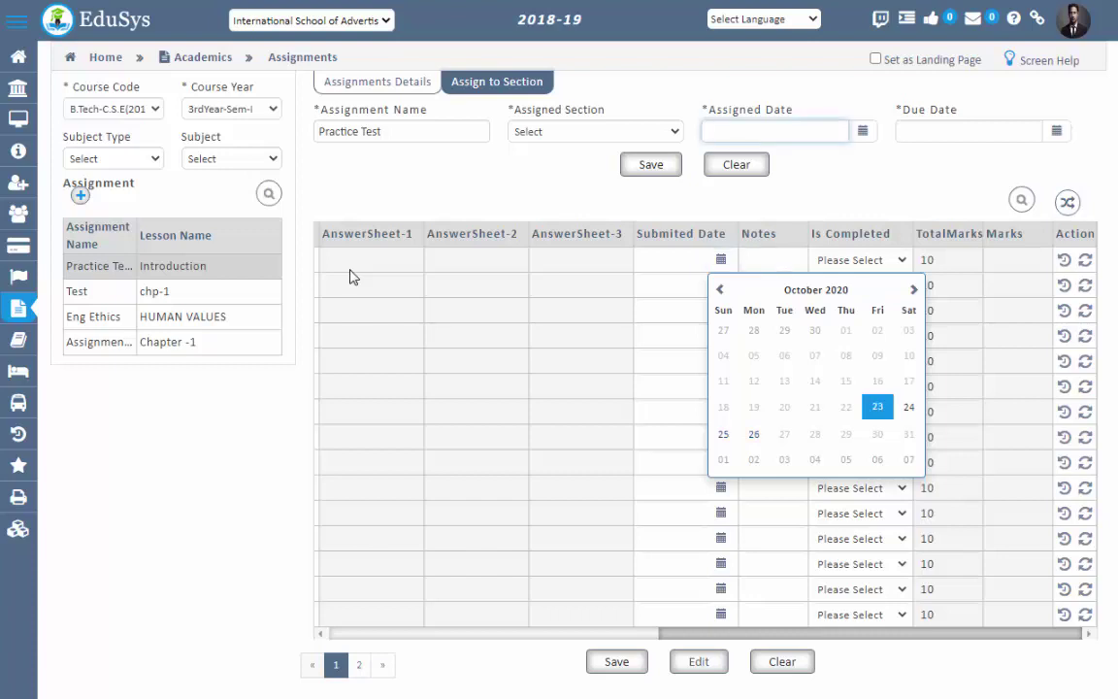
key("Tab")
key("Tab")
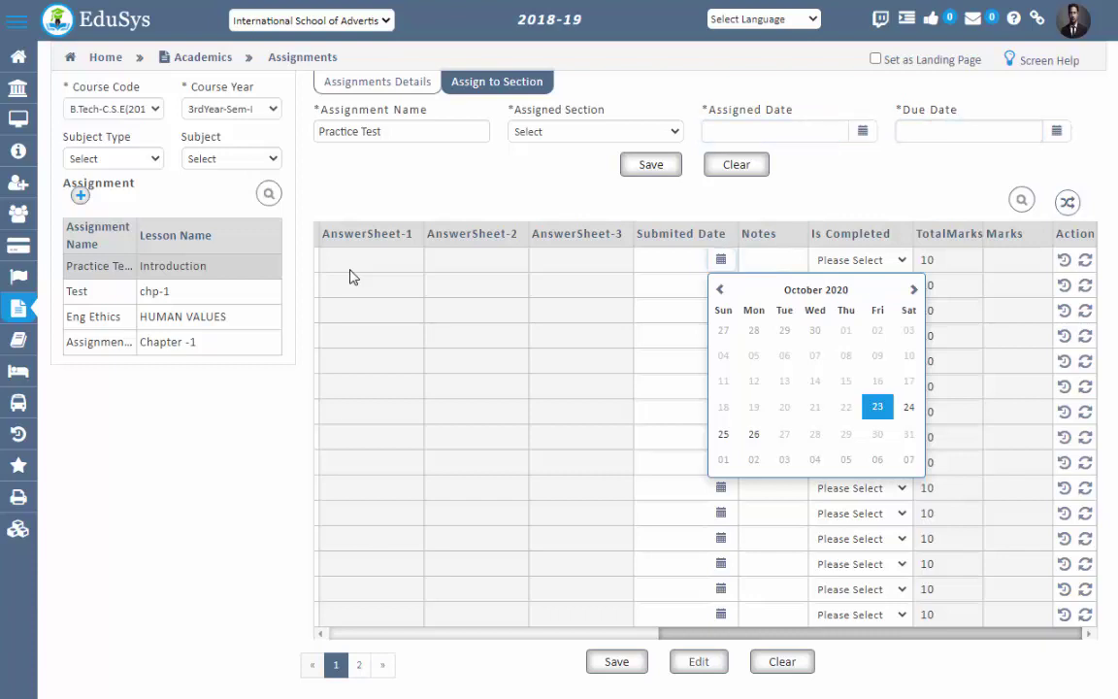
key("Return")
Step: Mark the first student's assignment as Completed, enter 9 marks and save the record
key("Tab")
key("alt+Down")
key("Down")
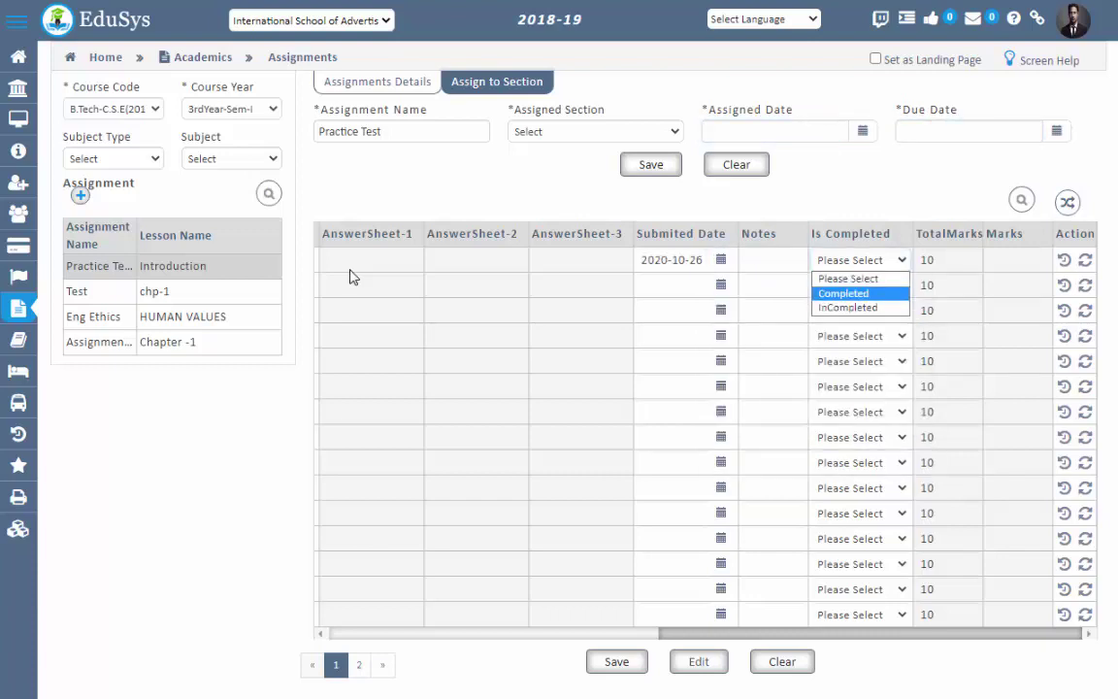
key("Return")
key("Tab")
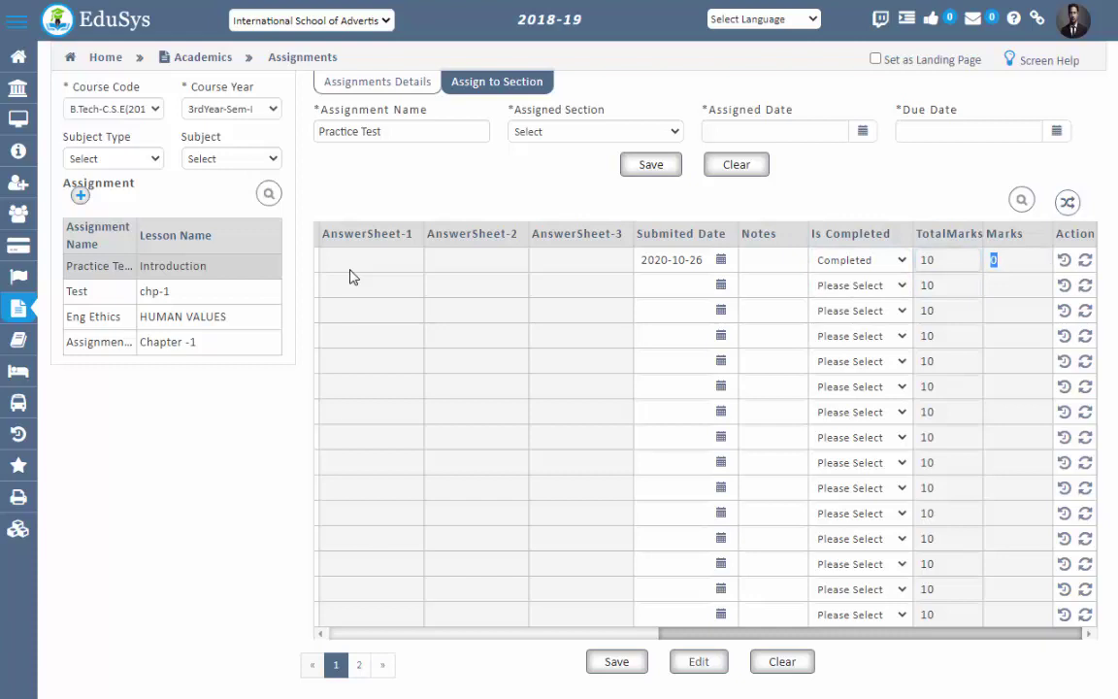
type("9")
key("Tab")
Step: View the first student's assignment history for Practice Test and close it
key("Return")
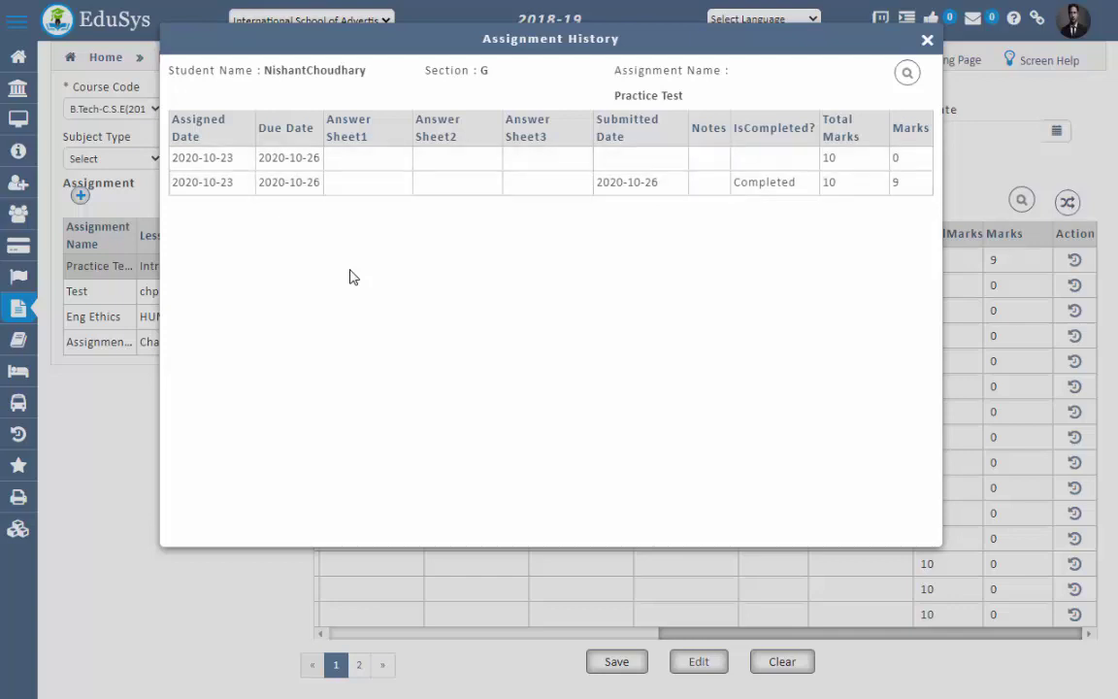
key("Escape")
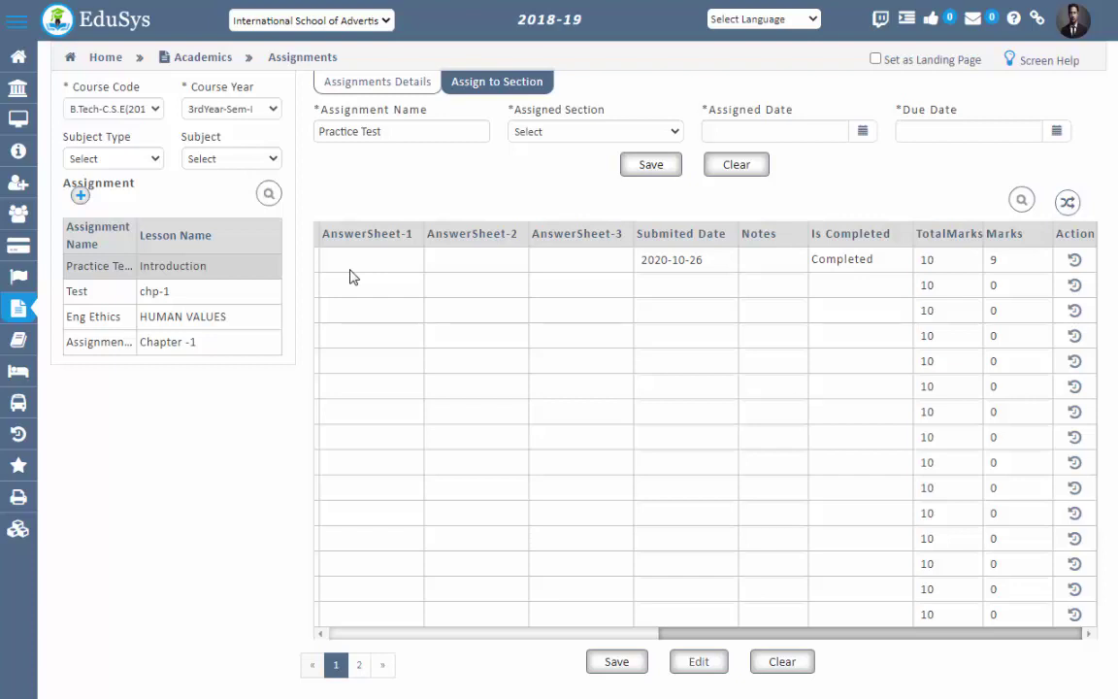
Step: Review the section's saved Practice Test records, checking student names, assigned dates and due dates
key("Tab")
key("Tab")
key("Tab")
key("Tab")
scroll(350, 276, "left", 5)
scroll(350, 277, "right", 3)
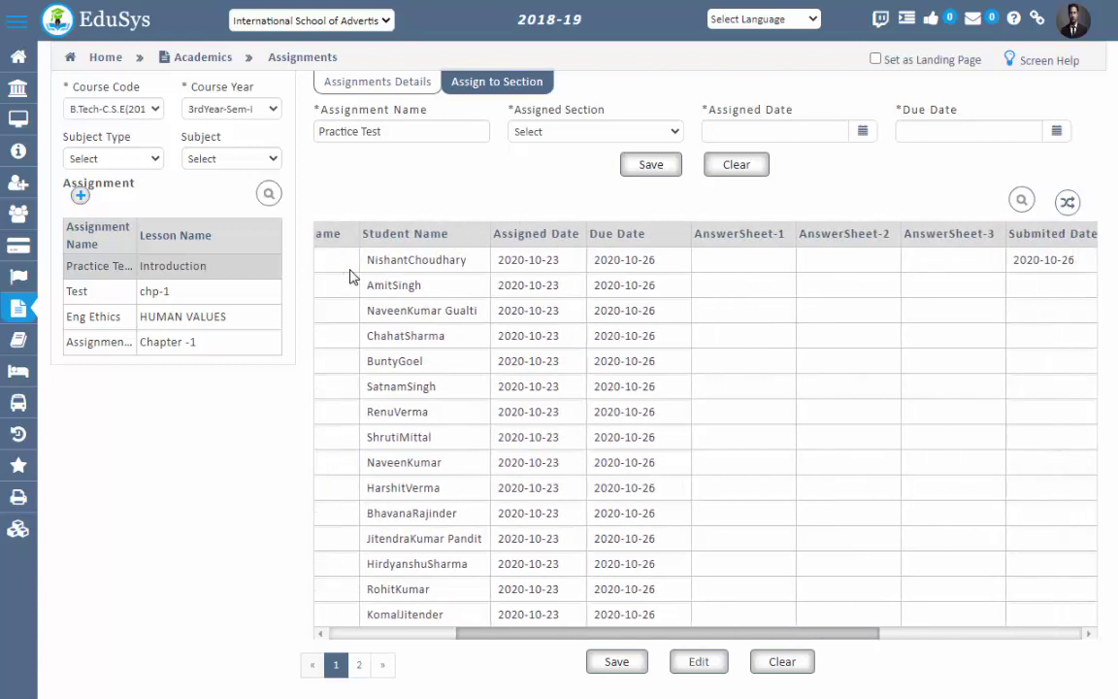
scroll(353, 276, "right", 3)
scroll(352, 277, "left", 10)
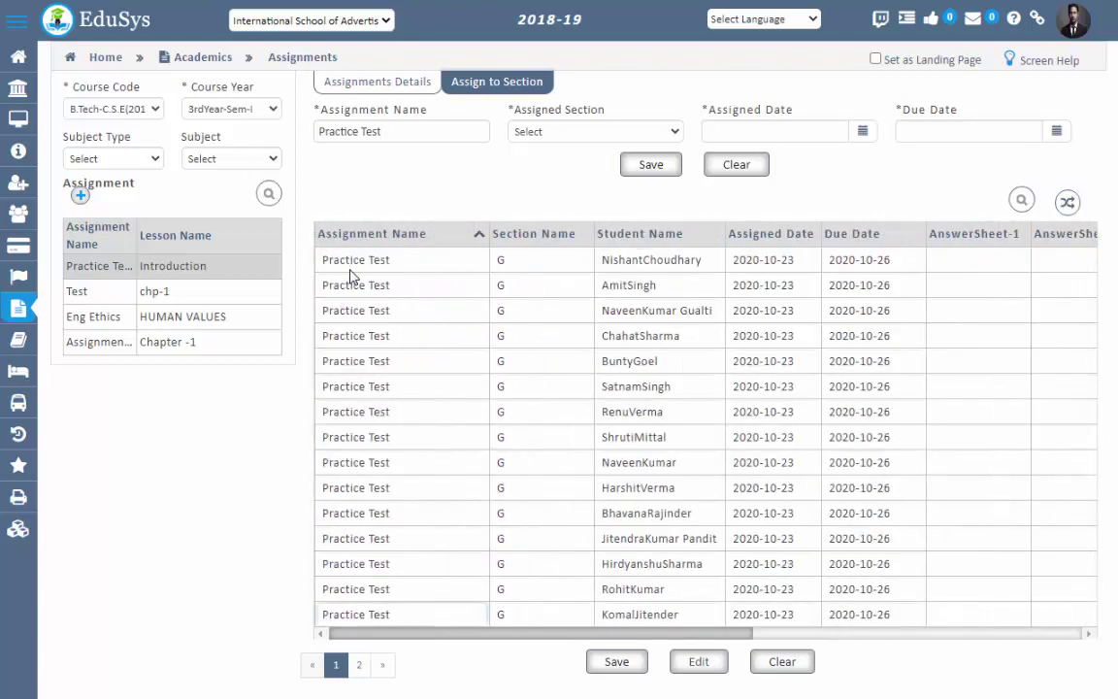
key("Tab")
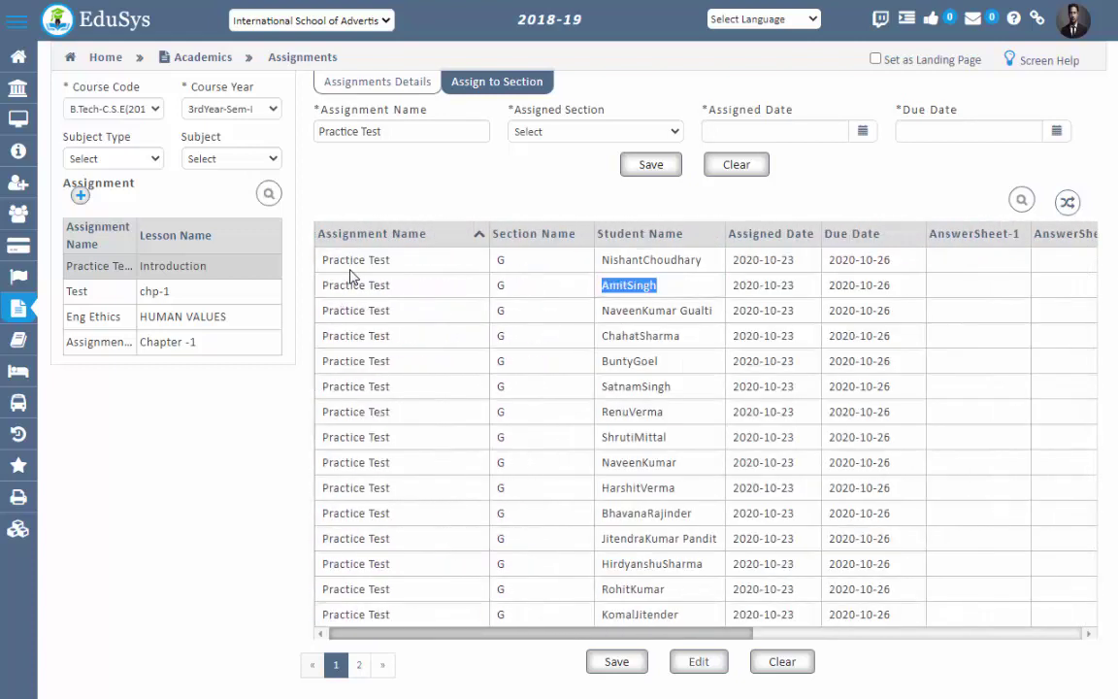
key("Tab")
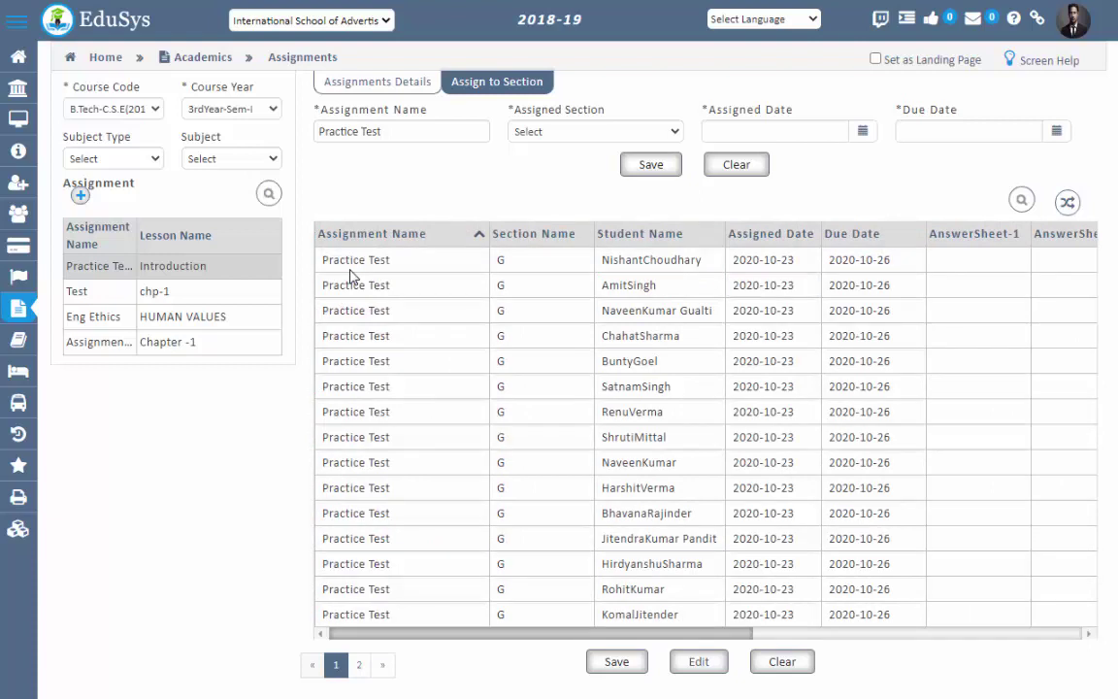
key("Tab")
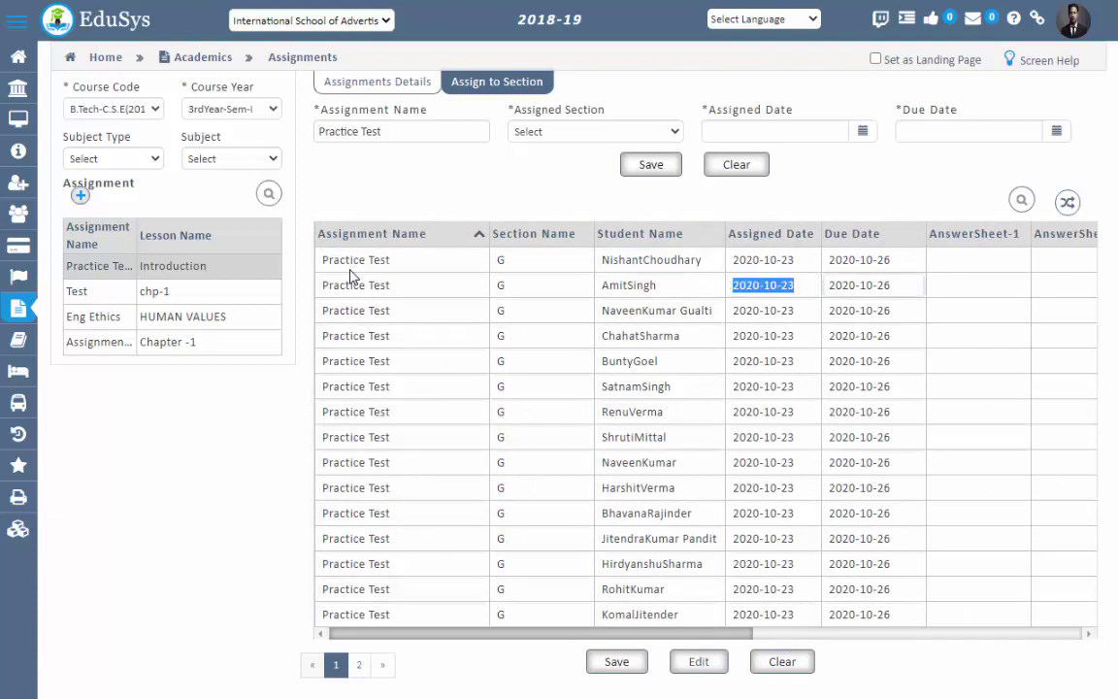
key("Tab")
key("Tab")
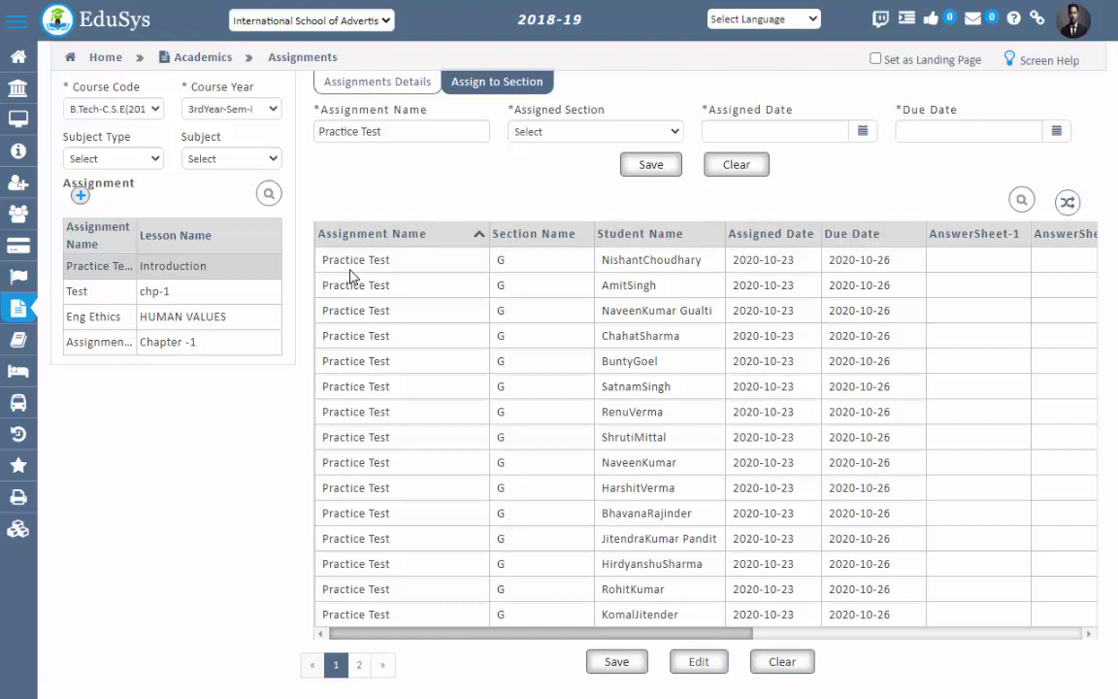
key("shift+Tab")
key("shift+Tab")
Step: Put the student assignment records into edit mode and check which due dates can be changed
scroll(350, 277, "right", 5)
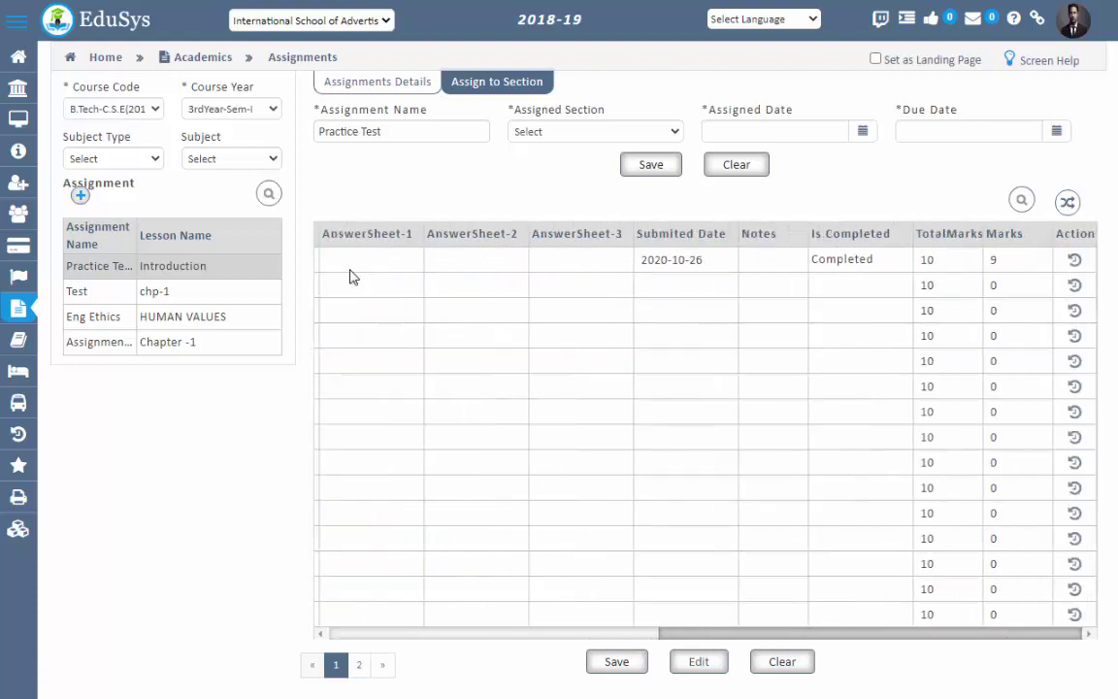
key("Tab")
key("Return")
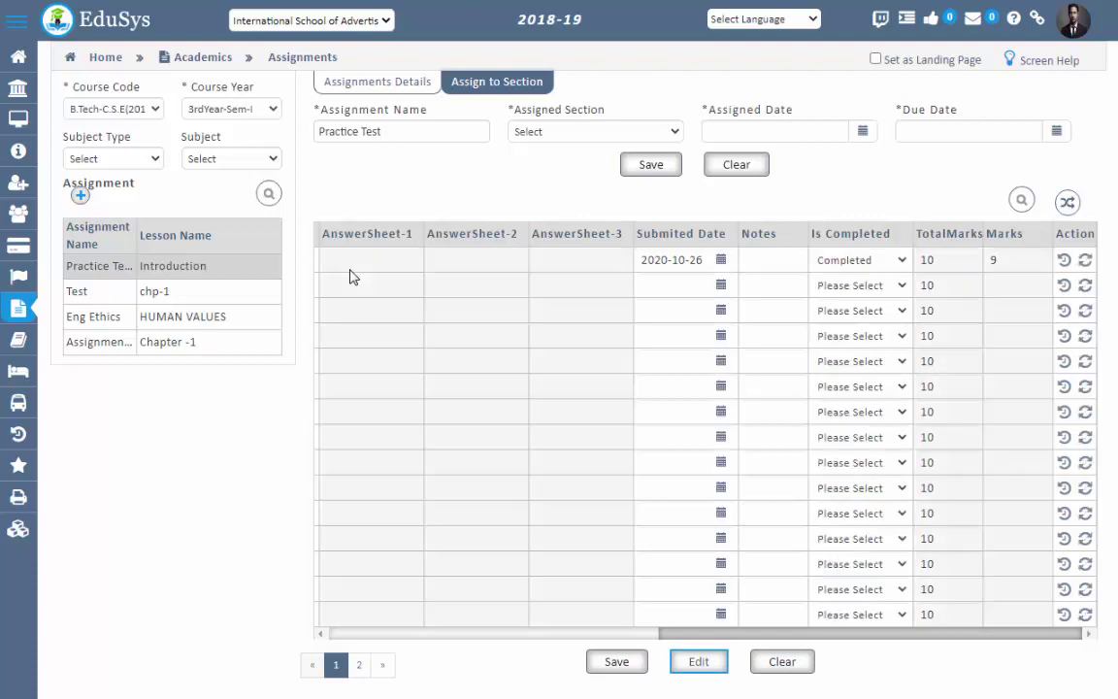
scroll(349, 276, "left", 4)
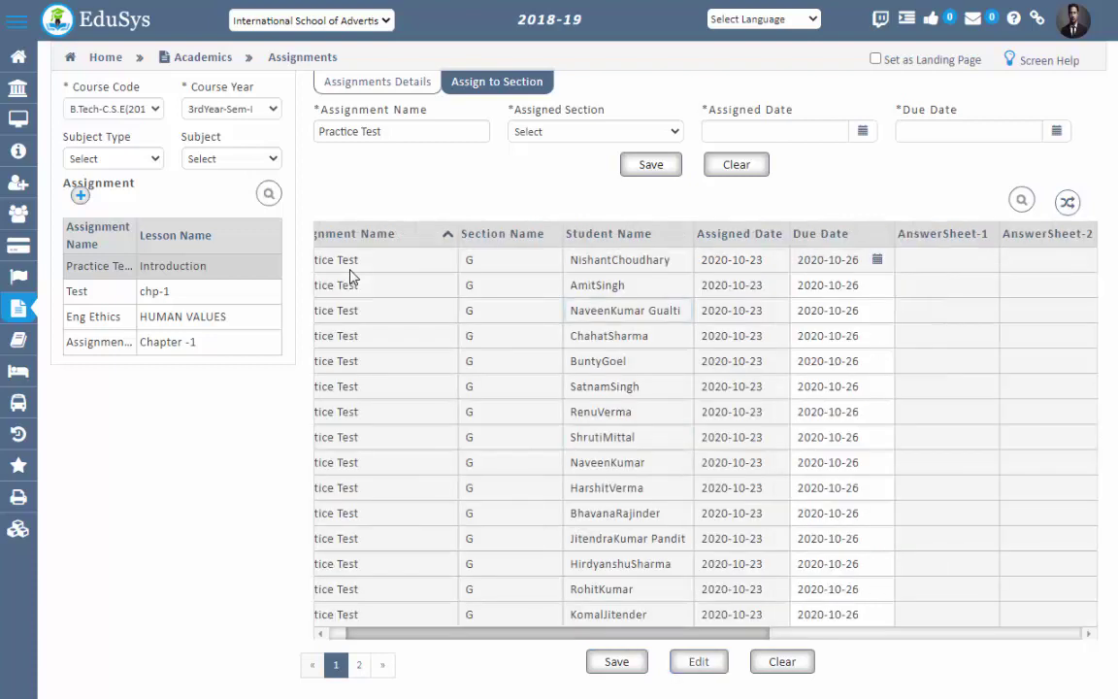
scroll(349, 276, "left", 1)
key("Tab")
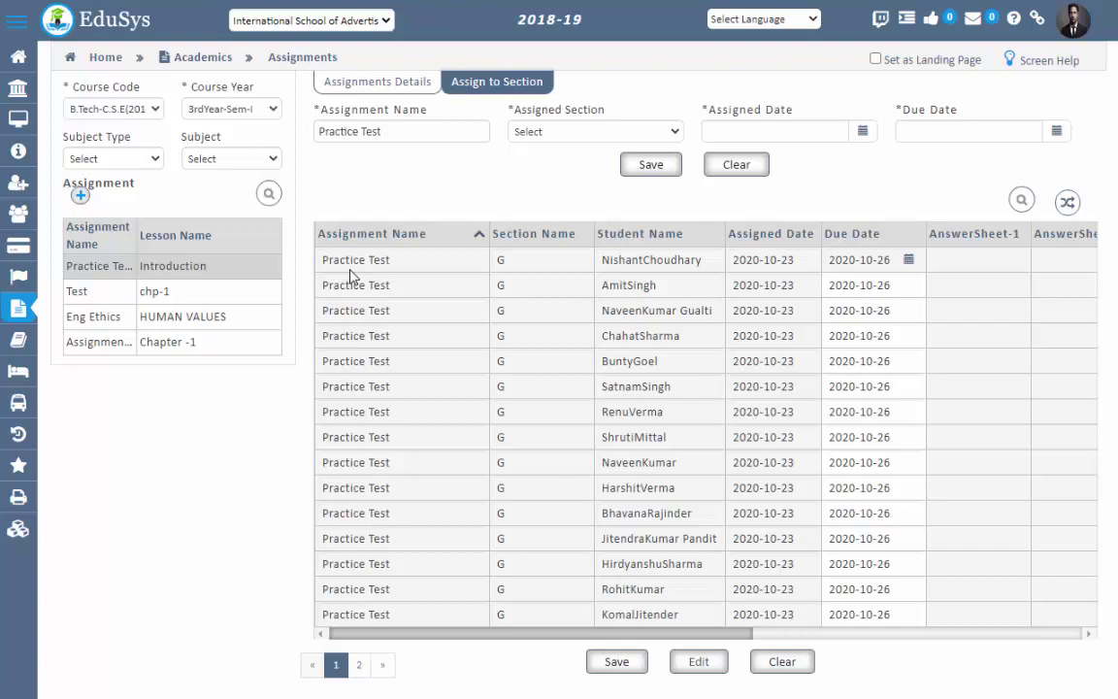
key("Tab")
Step: Switch to the other EduSys account and open the assignments of My Class in Classroom
key("ctrl+Tab")
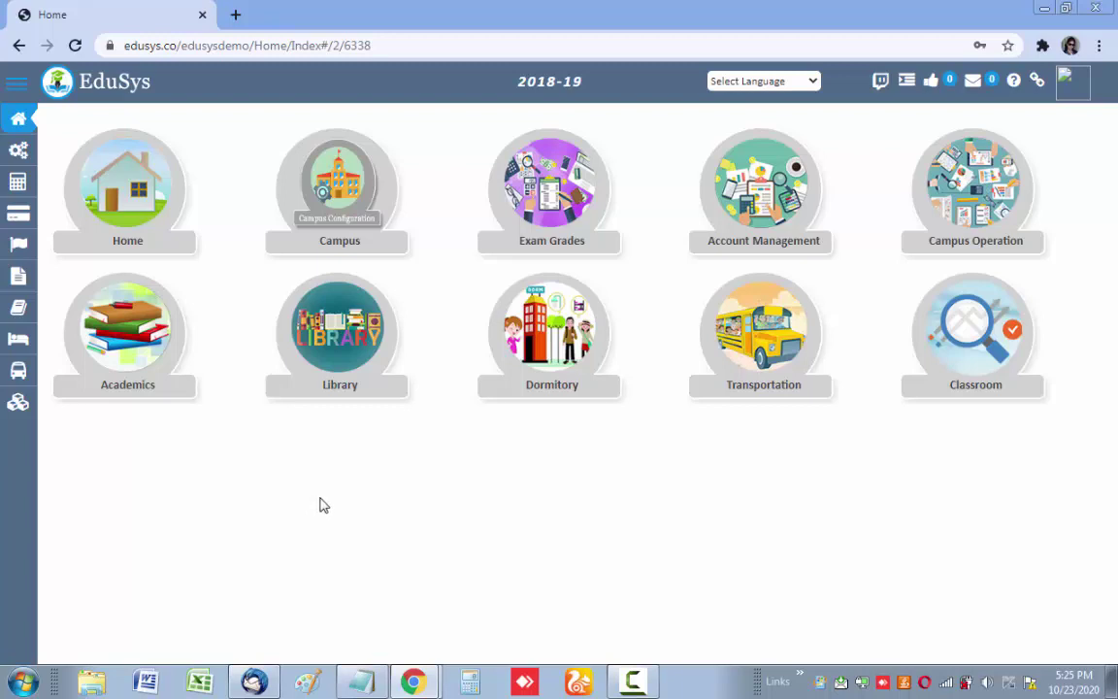
left_click(970, 339)
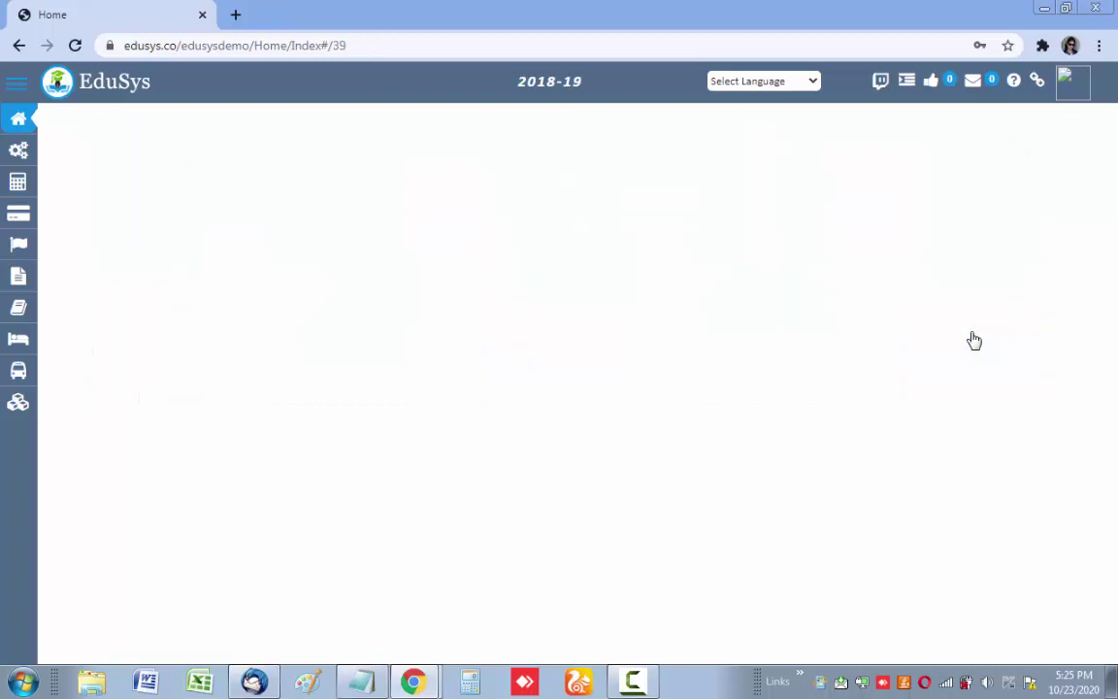
left_click(430, 221)
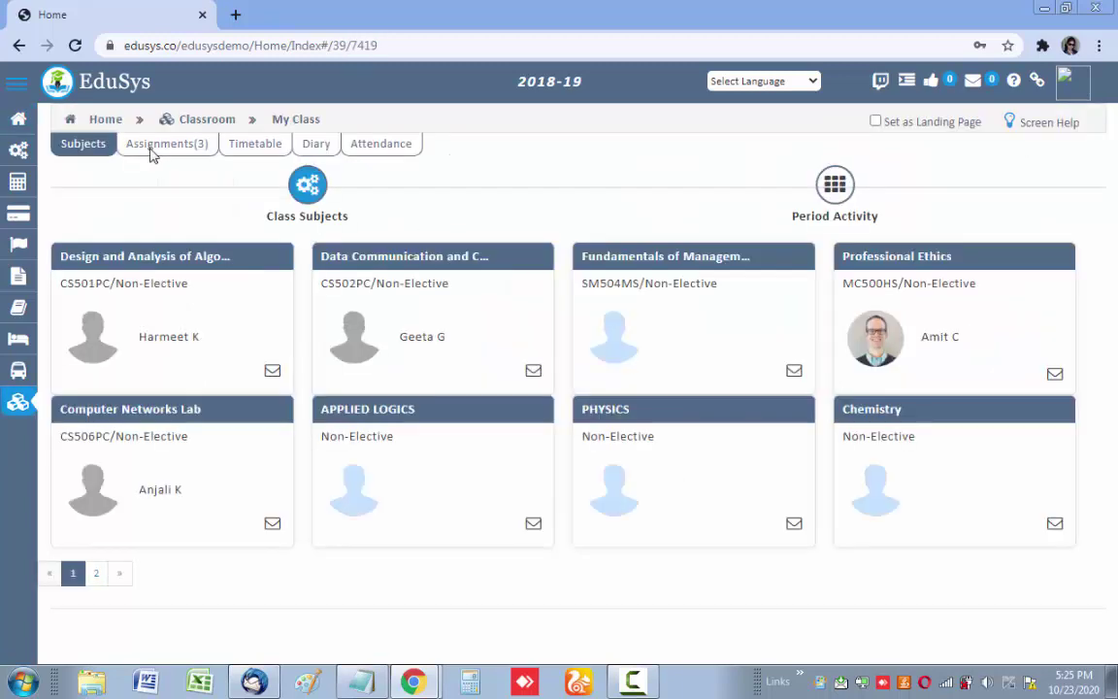
left_click(155, 153)
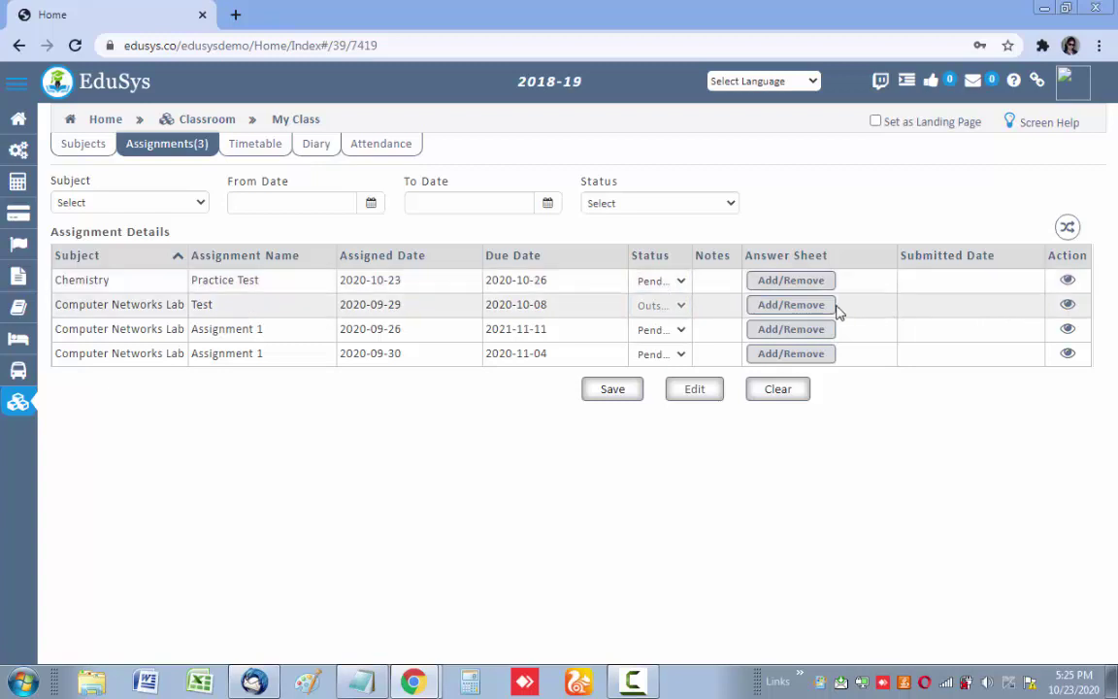
Step: Check the answer sheet and status options for the Chemistry Practice Test without changing its status
left_click(788, 281)
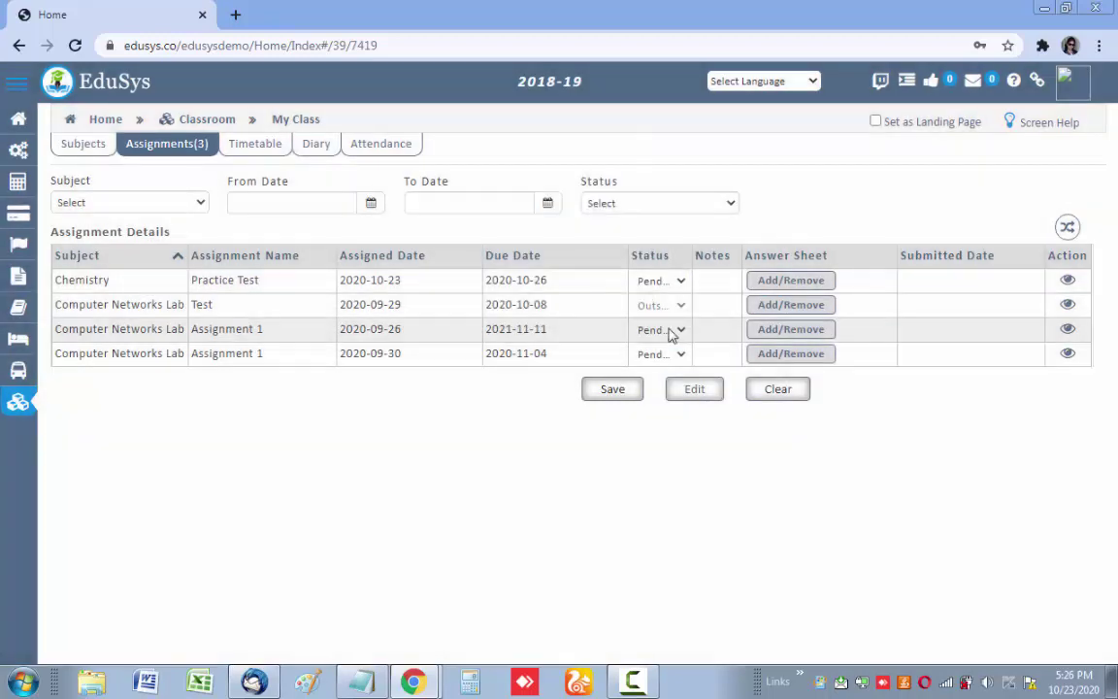
left_click(669, 281)
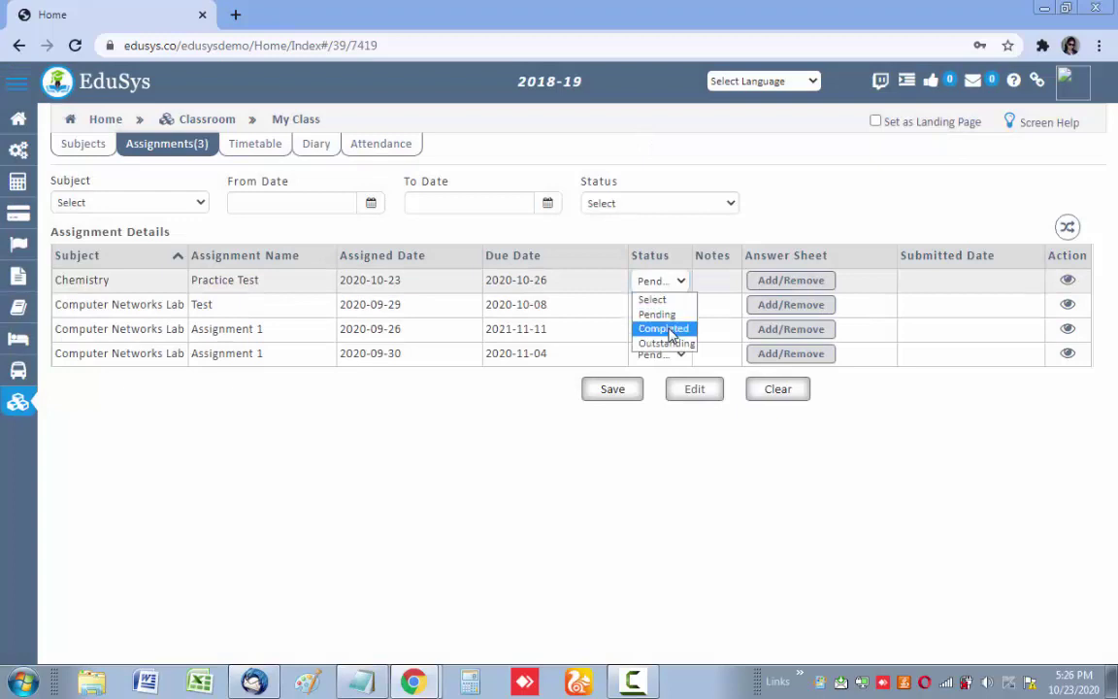
key("Up")
key("Up")
key("Escape")
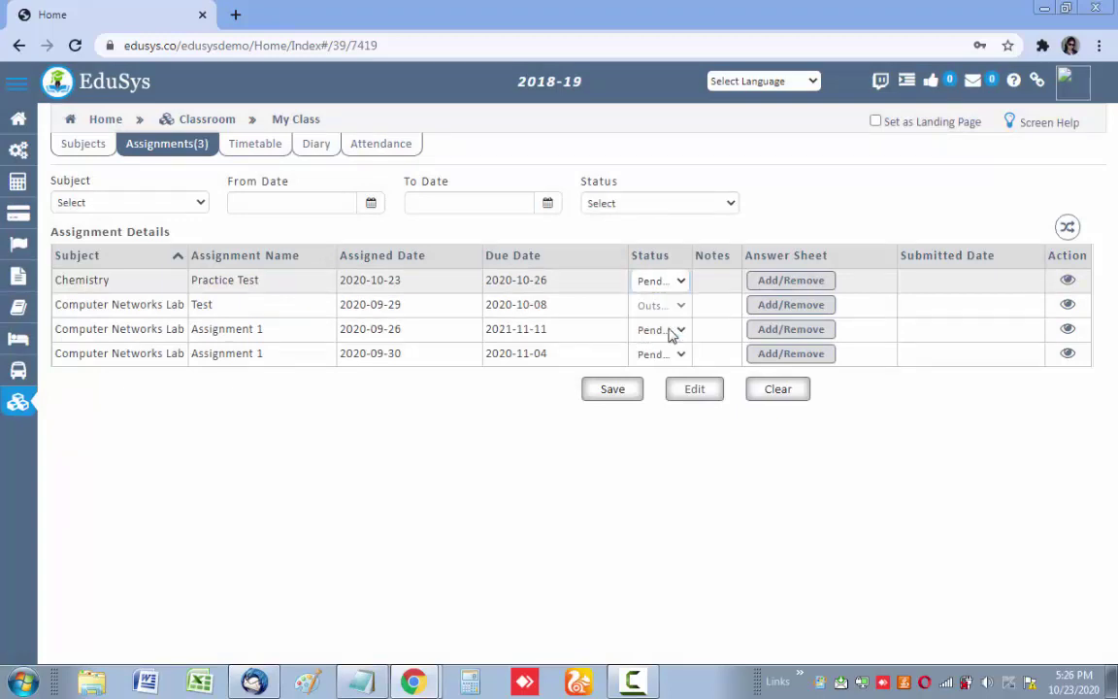